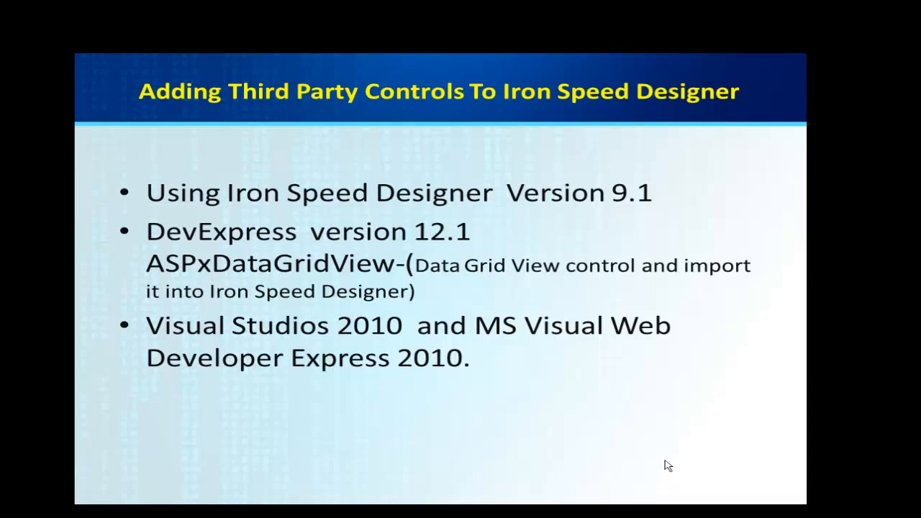
Step: Reveal the SQL 2008 database bullet on the requirements slide
left_click(667, 466)
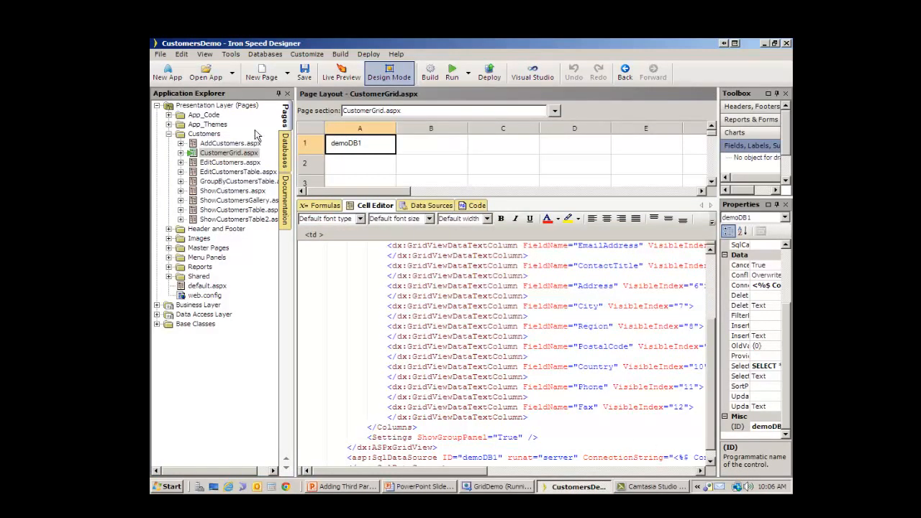
left_click(286, 162)
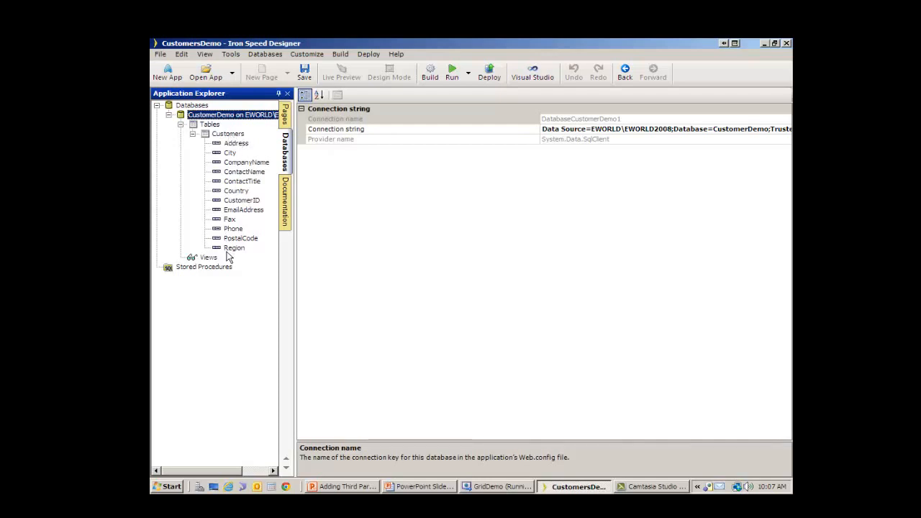
left_click(283, 115)
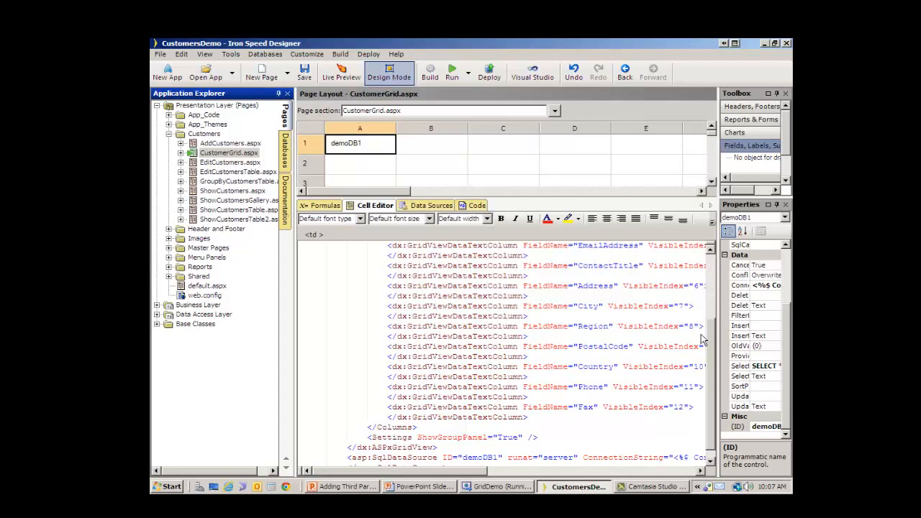
scroll(389, 265, "up", 2)
scroll(403, 266, "up", 2)
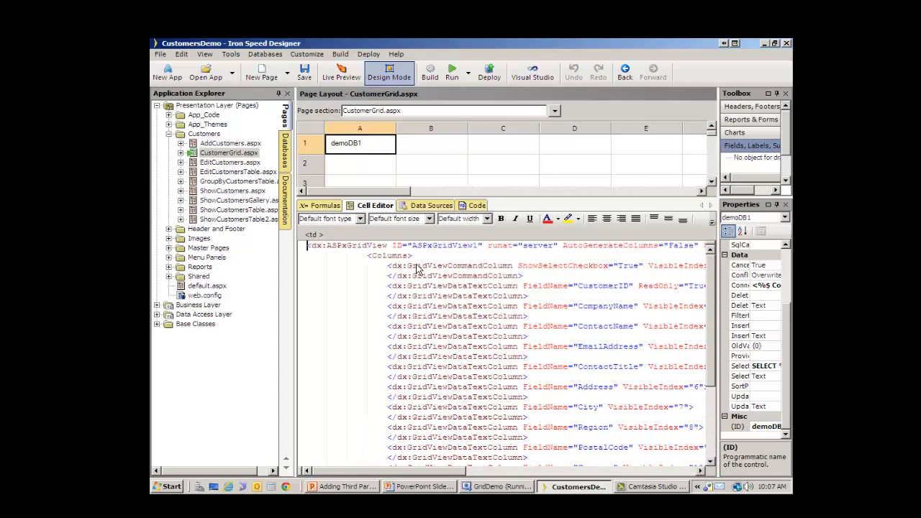
scroll(418, 269, "down", 2)
scroll(418, 269, "down", 2)
scroll(403, 265, "up", 4)
Step: Open web.config from the Presentation Layer in Application Explorer
left_click(185, 300)
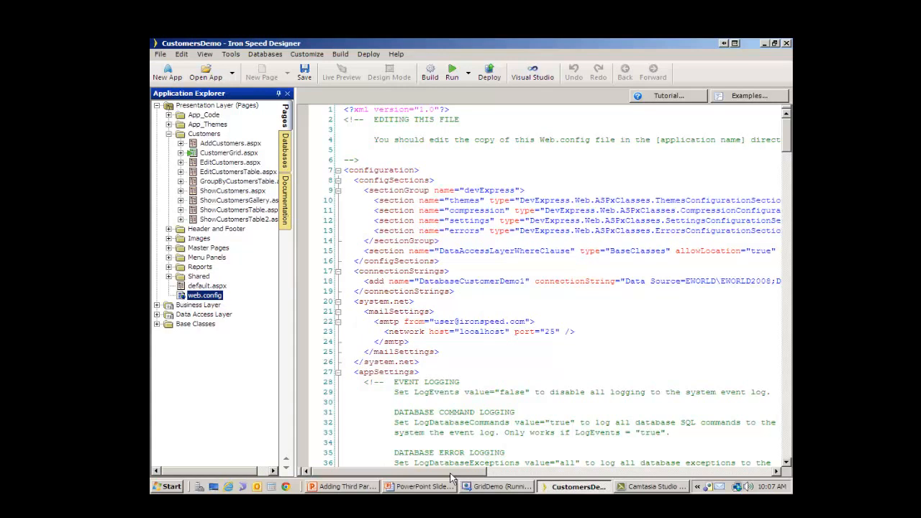
mouse_move(452, 475)
left_mouse_down()
mouse_move(461, 475)
mouse_move(452, 475)
left_mouse_up()
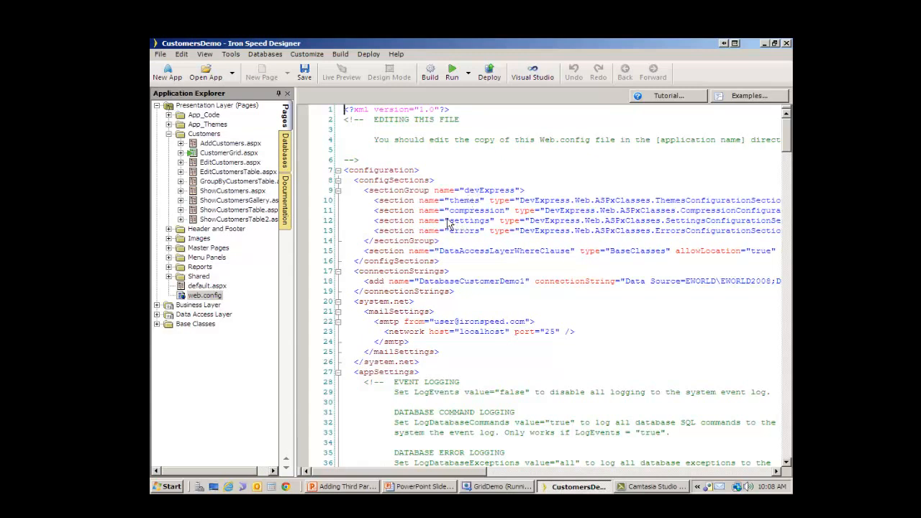
scroll(453, 360, "down", 1)
scroll(494, 356, "down", 3)
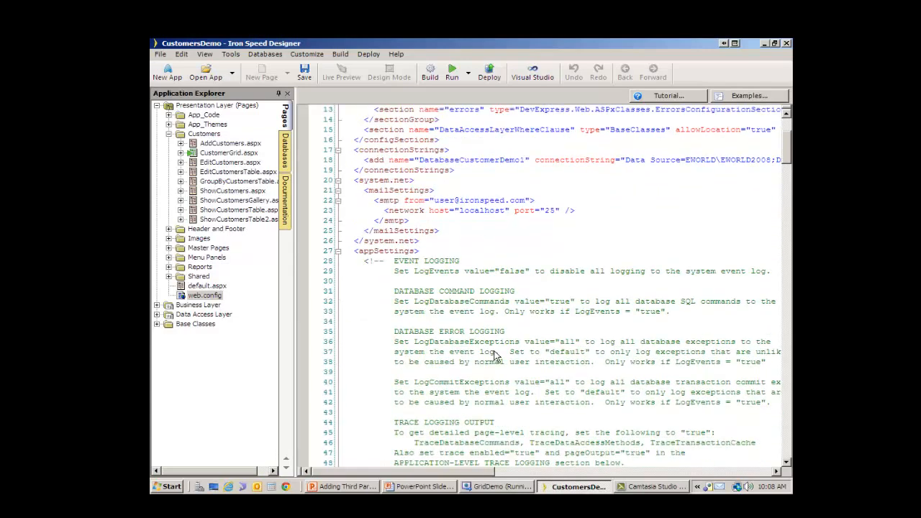
scroll(493, 355, "up", 1)
scroll(493, 355, "up", 2)
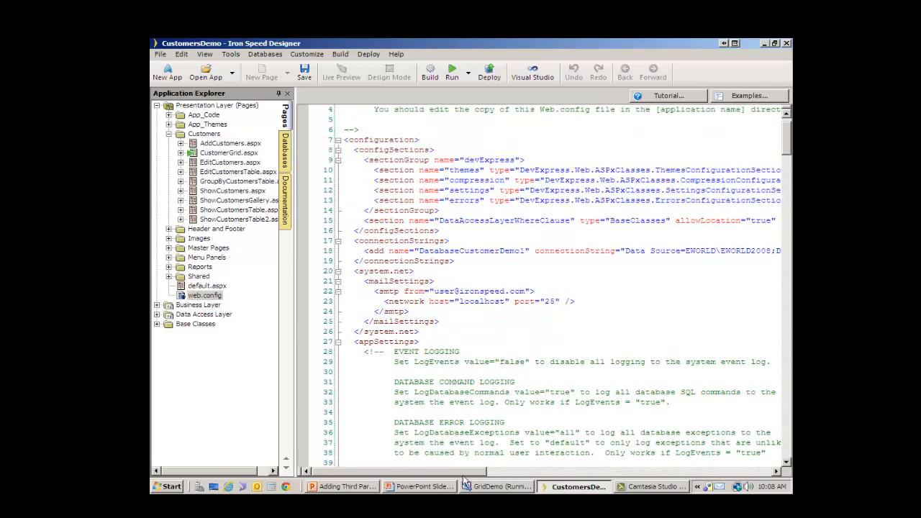
left_click_drag(456, 472, 498, 478)
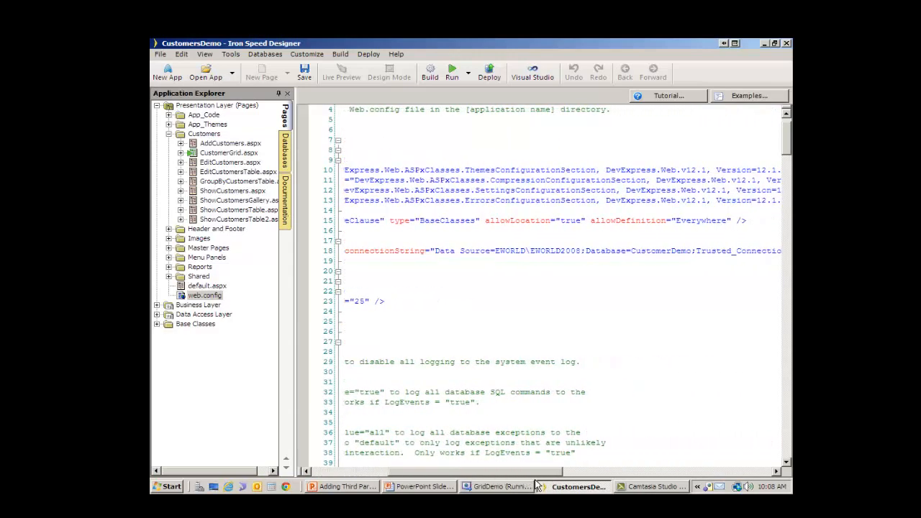
mouse_move(538, 487)
left_mouse_down()
mouse_move(694, 488)
mouse_move(413, 472)
left_mouse_up()
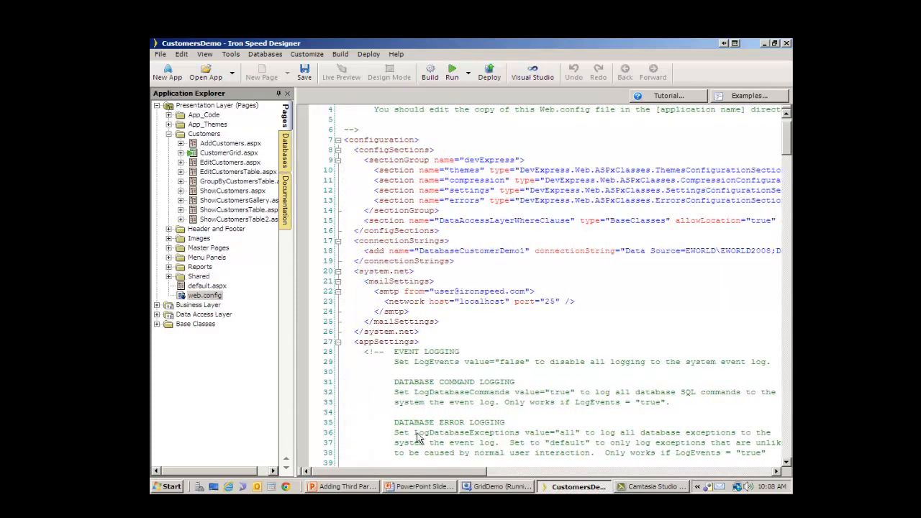
scroll(464, 295, "down", 3)
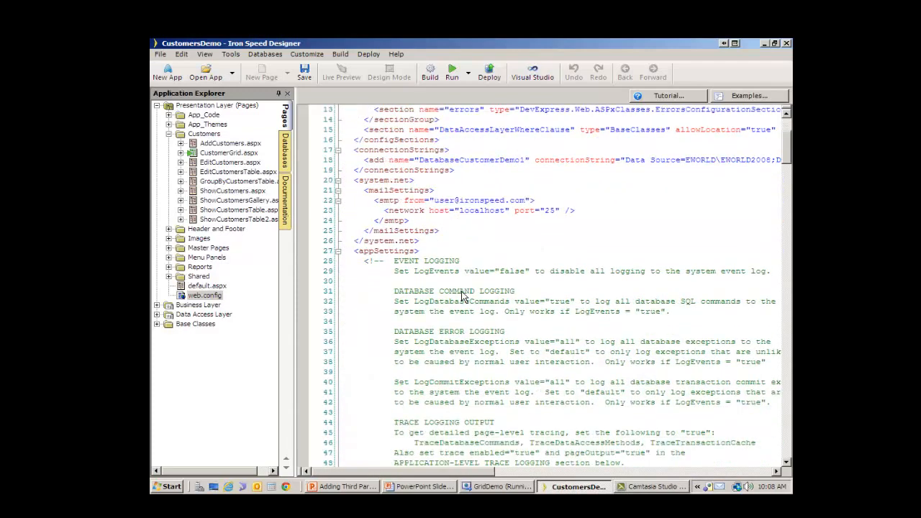
scroll(464, 295, "down", 3)
scroll(463, 296, "down", 3)
scroll(464, 295, "down", 3)
scroll(464, 295, "down", 4)
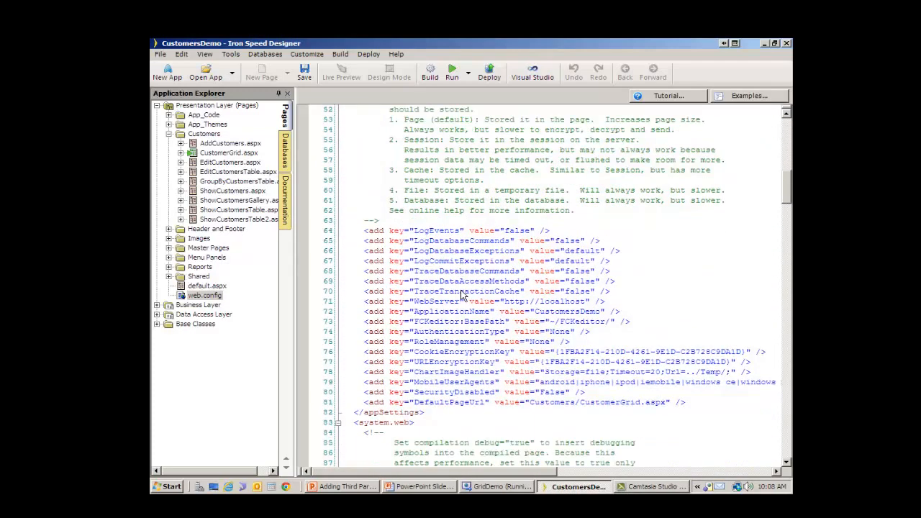
scroll(464, 295, "down", 4)
scroll(463, 295, "down", 3)
scroll(463, 296, "down", 2)
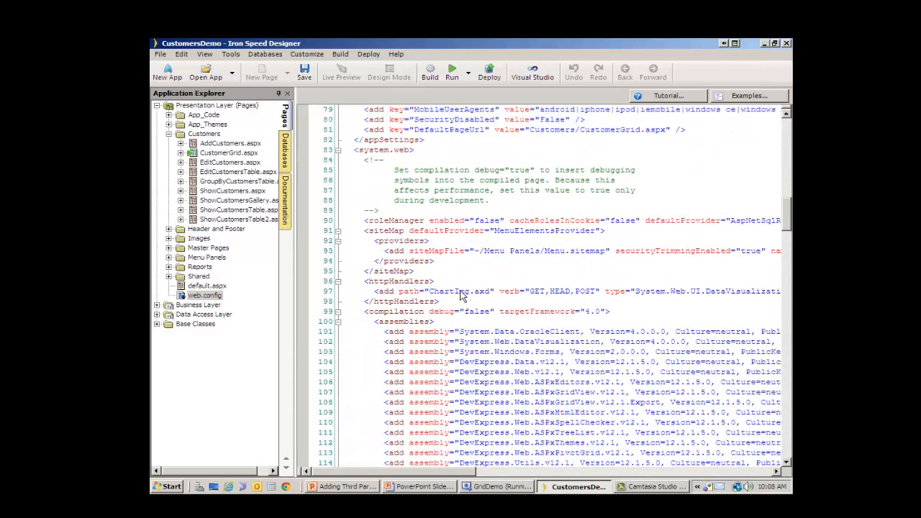
scroll(463, 295, "down", 1)
scroll(464, 295, "down", 1)
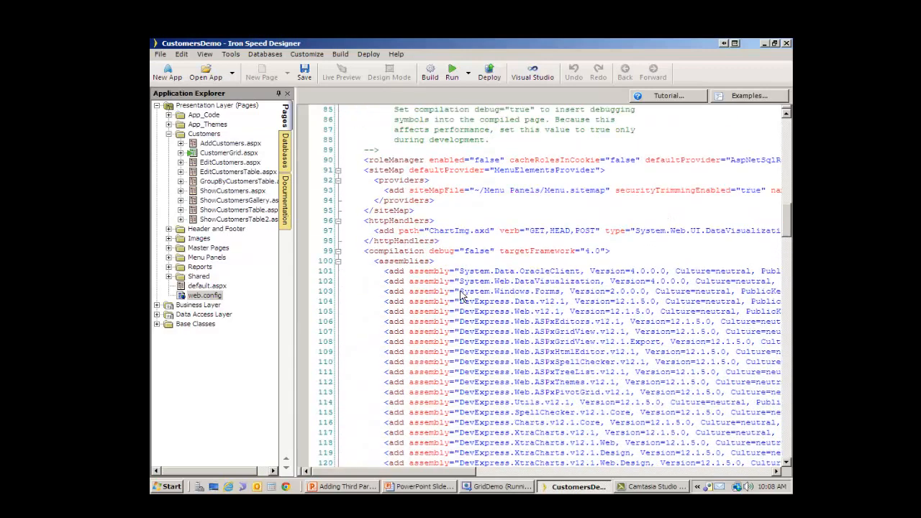
scroll(462, 328, "down", 2)
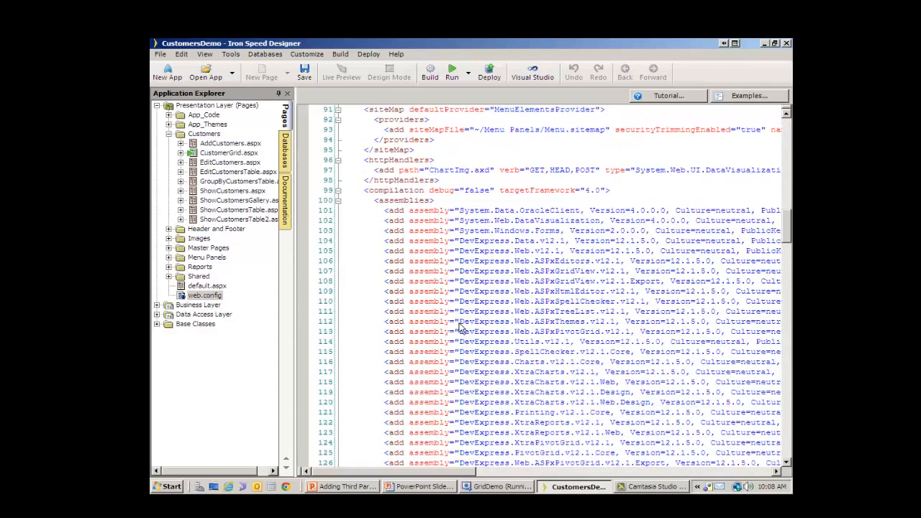
scroll(462, 328, "down", 2)
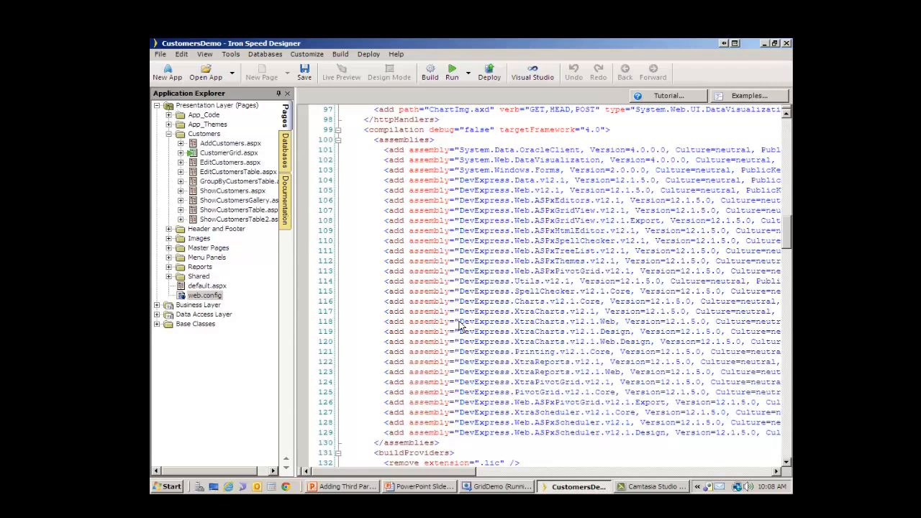
scroll(462, 328, "up", 2)
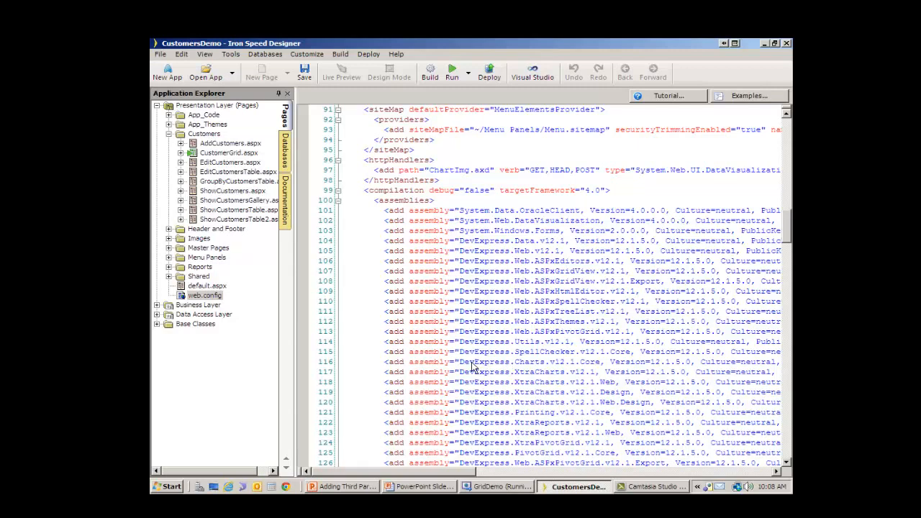
scroll(472, 367, "down", 2)
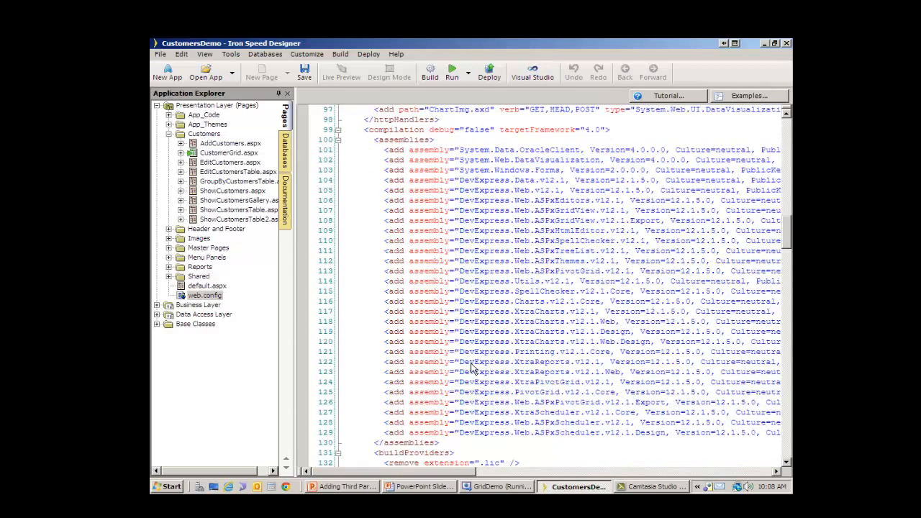
scroll(473, 367, "down", 2)
scroll(473, 367, "down", 2)
scroll(473, 367, "down", 2)
scroll(473, 367, "down", 4)
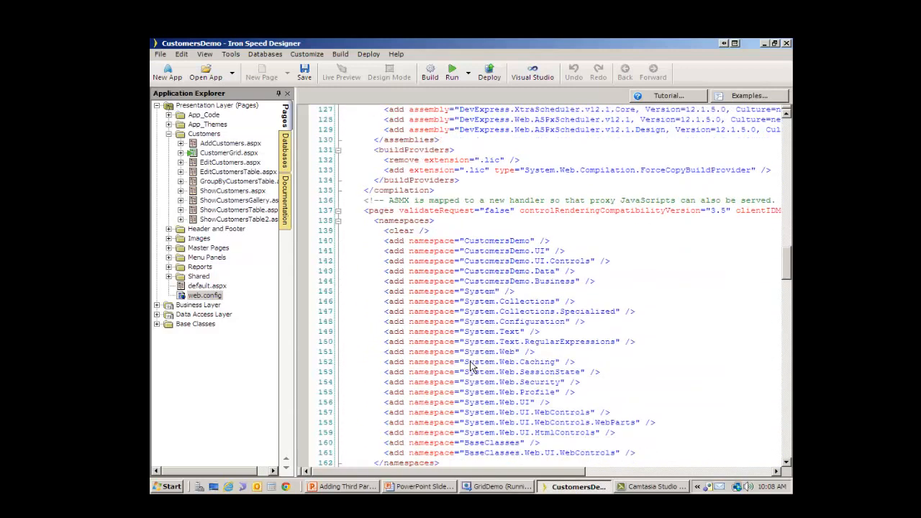
scroll(473, 367, "down", 3)
scroll(473, 367, "down", 2)
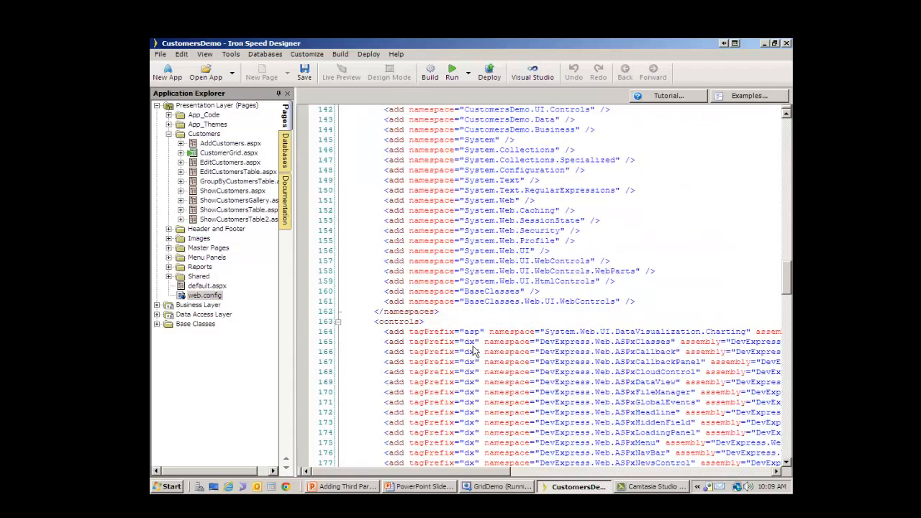
scroll(472, 351, "down", 1)
scroll(473, 351, "down", 3)
scroll(472, 351, "down", 2)
scroll(473, 351, "down", 2)
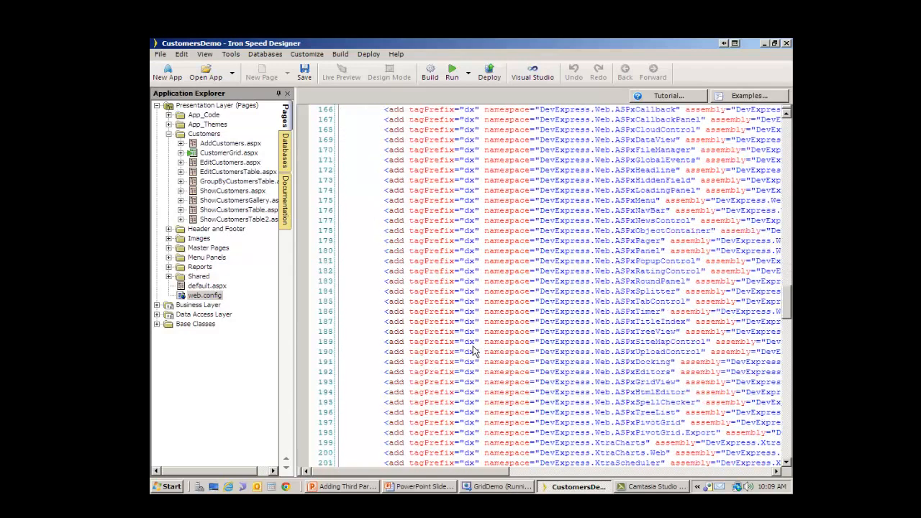
scroll(473, 351, "down", 1)
scroll(473, 351, "down", 1)
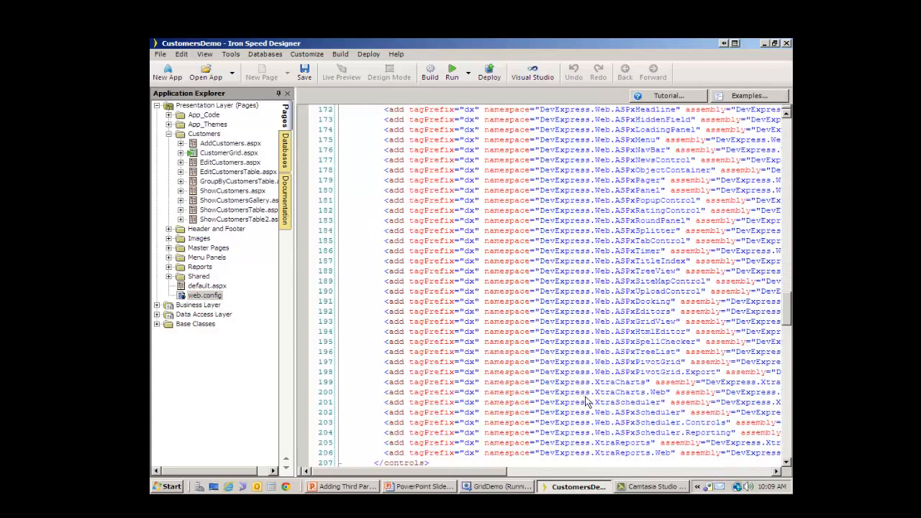
scroll(585, 401, "up", 4)
scroll(584, 401, "up", 3)
scroll(584, 401, "up", 1)
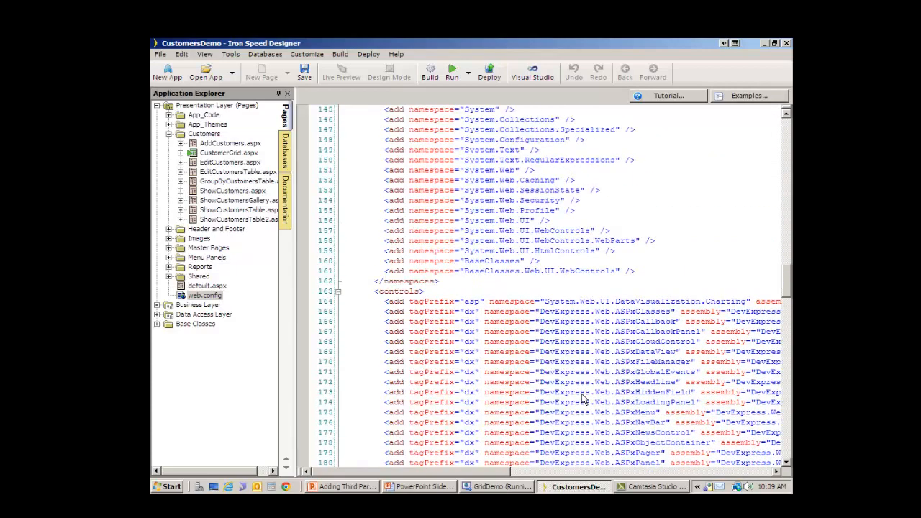
scroll(584, 397, "down", 1)
scroll(584, 397, "down", 2)
scroll(575, 392, "down", 1)
scroll(561, 385, "down", 1)
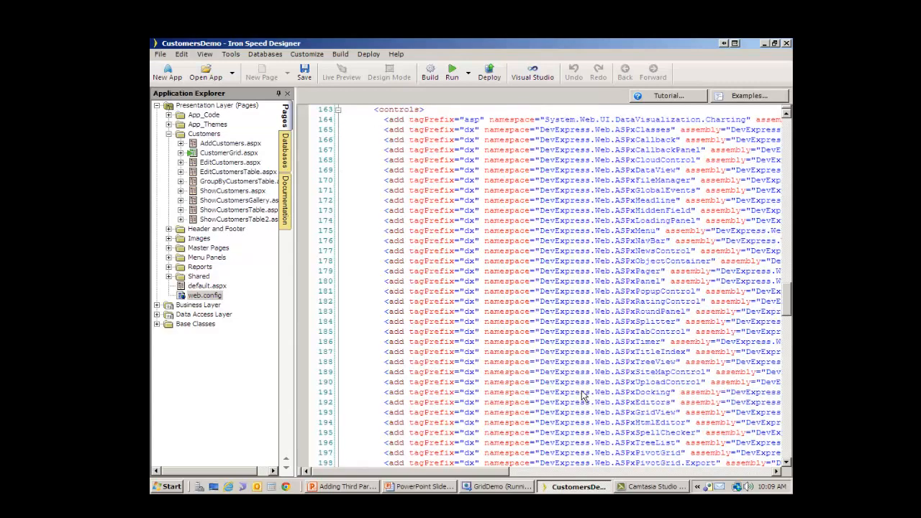
scroll(530, 375, "down", 3)
scroll(507, 376, "down", 4)
scroll(504, 376, "down", 2)
scroll(504, 376, "down", 2)
scroll(504, 375, "down", 2)
scroll(504, 376, "down", 3)
scroll(504, 376, "down", 3)
scroll(503, 375, "down", 2)
scroll(504, 375, "down", 4)
scroll(504, 376, "down", 2)
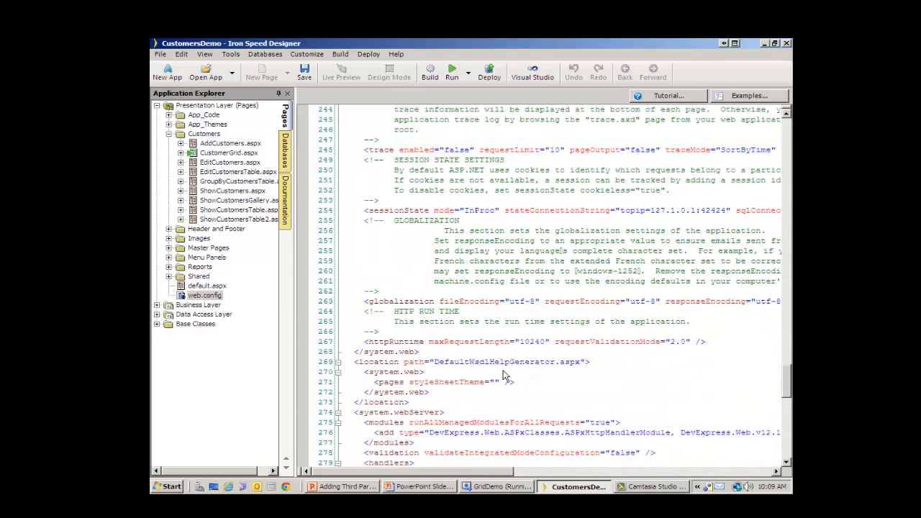
scroll(504, 375, "down", 1)
scroll(503, 375, "down", 1)
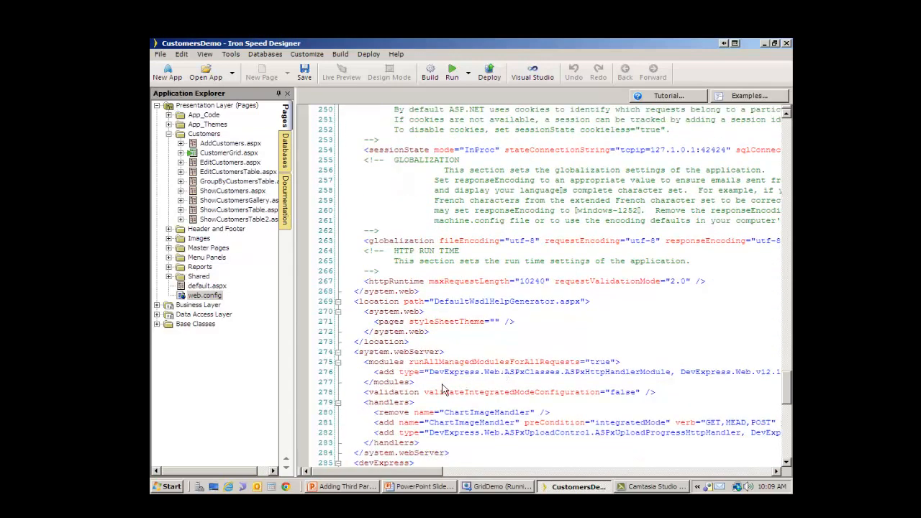
left_click_drag(421, 470, 470, 481)
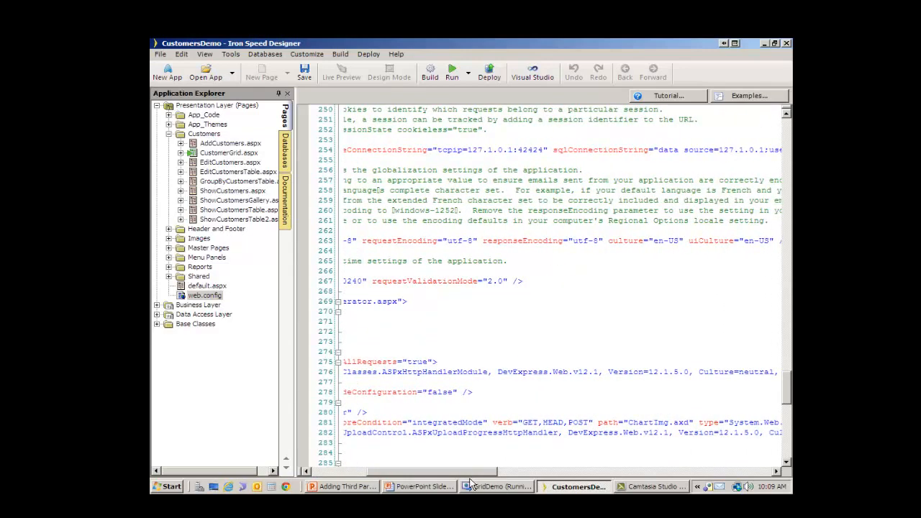
left_click_drag(470, 479, 531, 473)
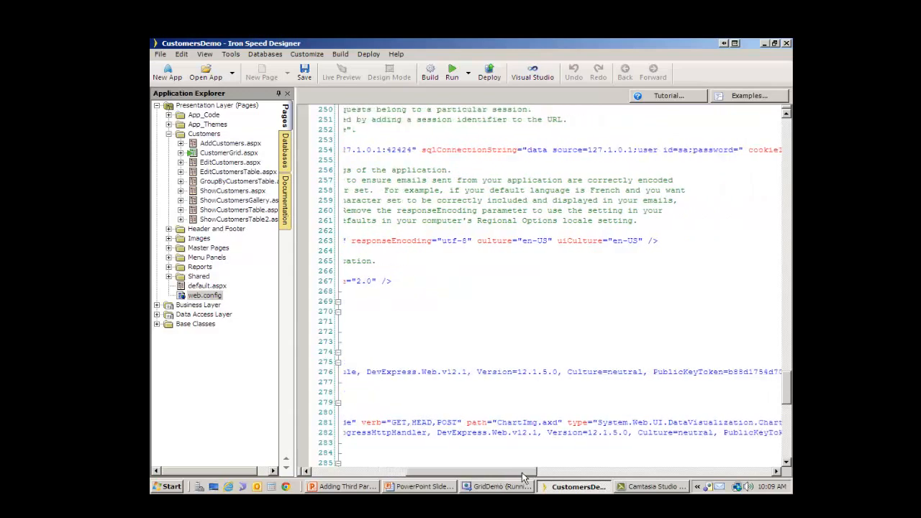
mouse_move(530, 472)
left_mouse_down()
mouse_move(575, 473)
mouse_move(424, 468)
left_mouse_up()
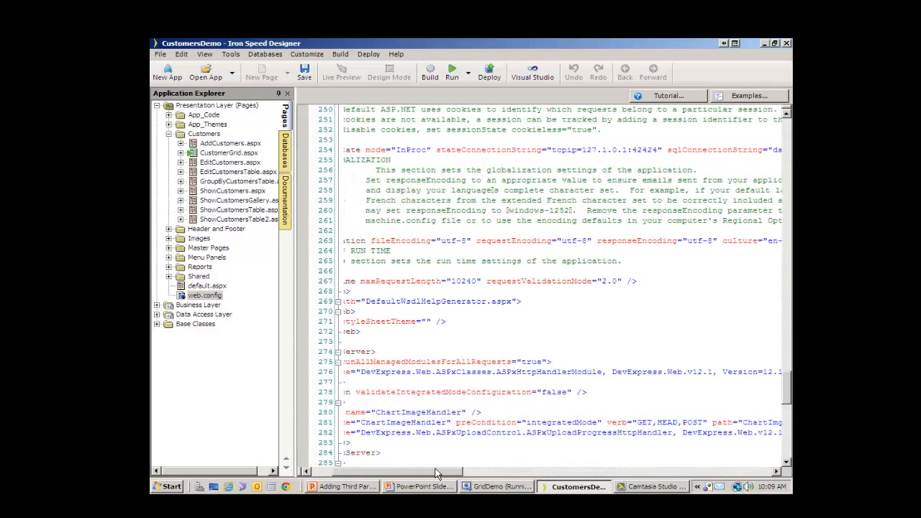
scroll(420, 437, "down", 1)
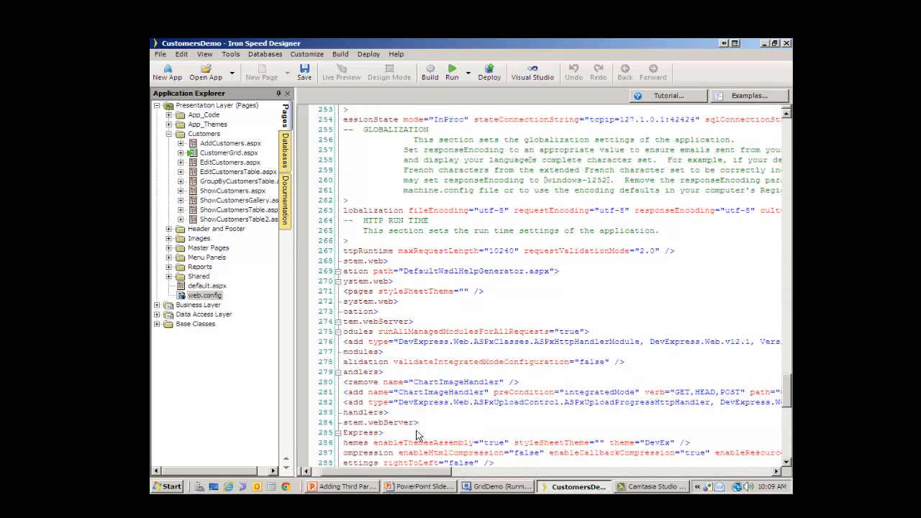
scroll(420, 436, "down", 1)
left_click_drag(437, 472, 685, 461)
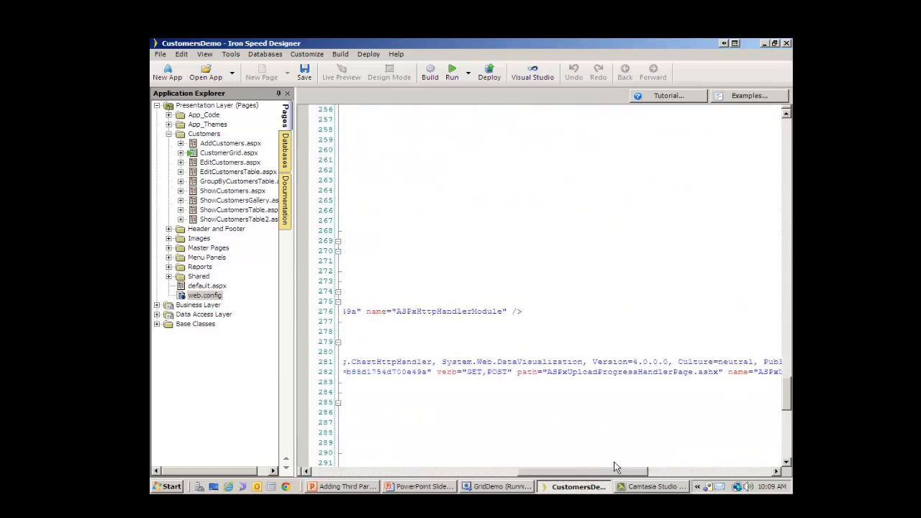
left_click_drag(685, 461, 414, 467)
scroll(508, 440, "down", 1)
scroll(517, 428, "down", 4)
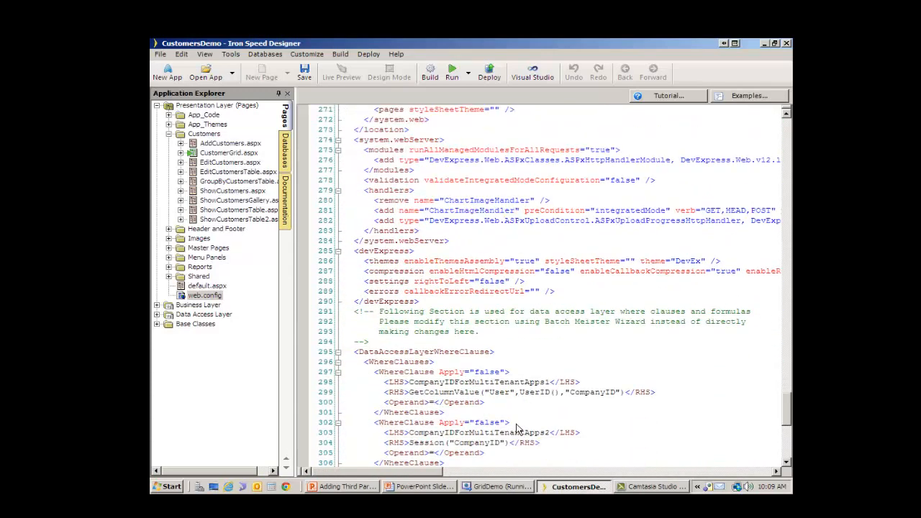
scroll(517, 428, "up", 2)
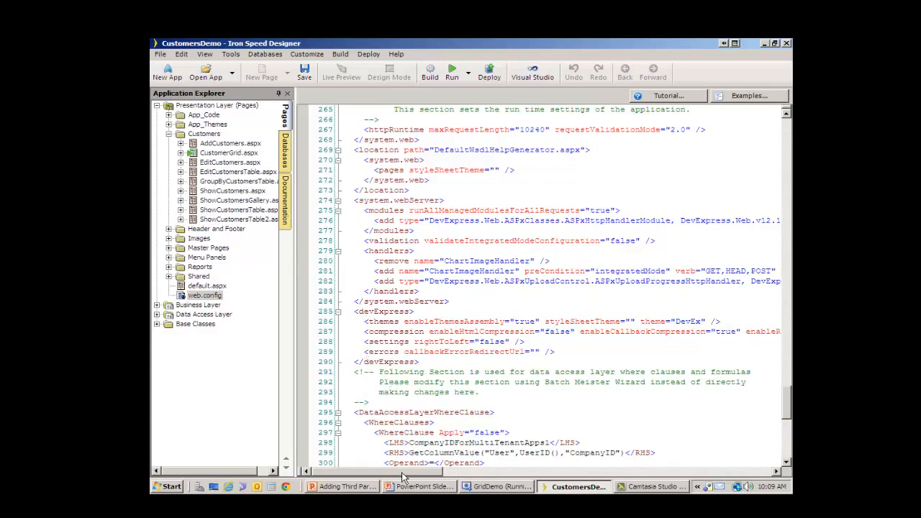
mouse_move(402, 472)
left_mouse_down()
mouse_move(443, 482)
mouse_move(523, 480)
mouse_move(465, 481)
mouse_move(498, 481)
left_mouse_up()
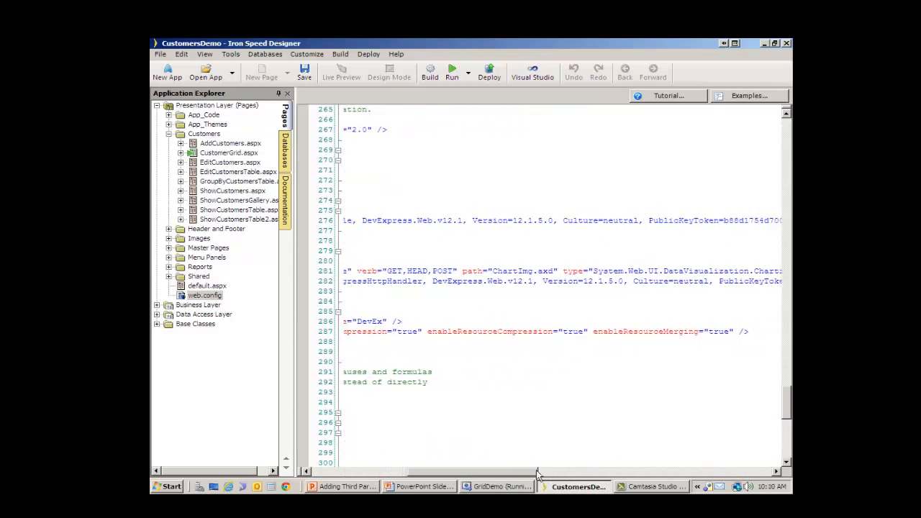
left_click_drag(526, 470, 434, 470)
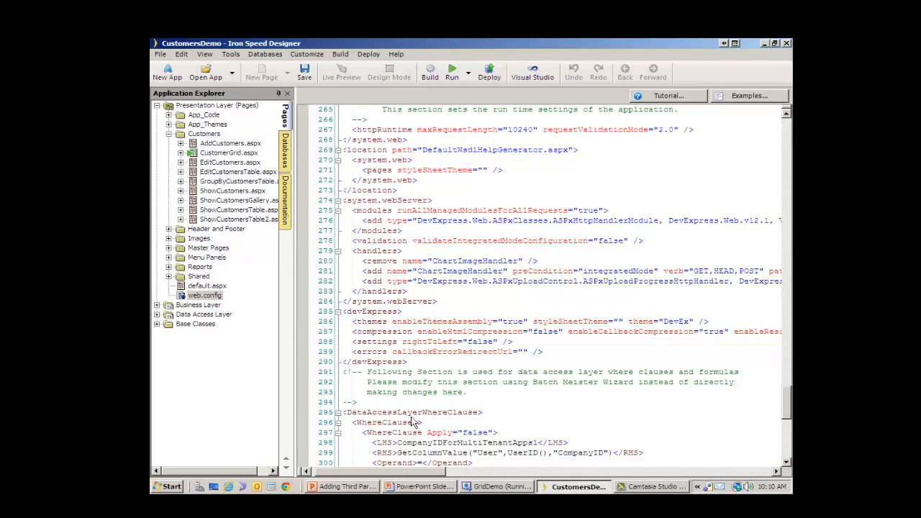
scroll(414, 423, "up", 6)
scroll(414, 423, "up", 5)
scroll(413, 423, "up", 3)
scroll(414, 422, "up", 5)
scroll(412, 420, "up", 2)
scroll(410, 417, "up", 2)
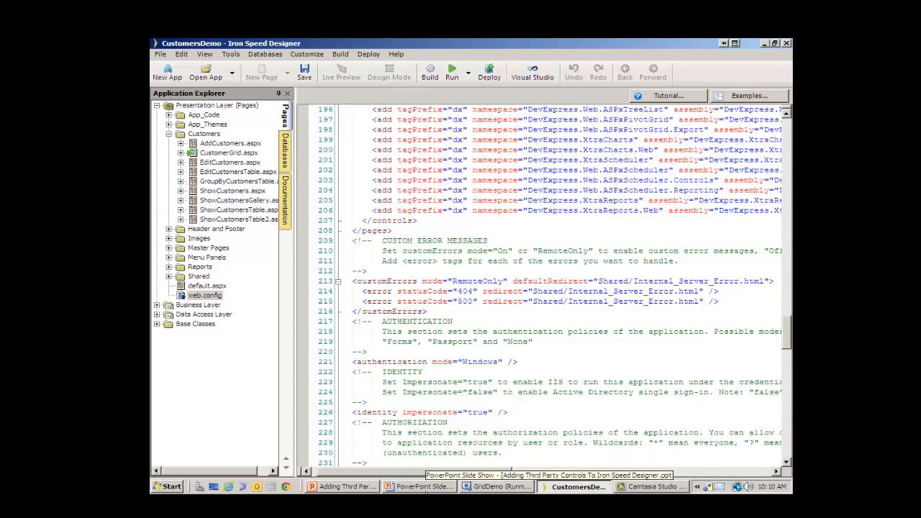
Step: Bring the running GridDemo project in Visual Web Developer to the front
left_click(504, 487)
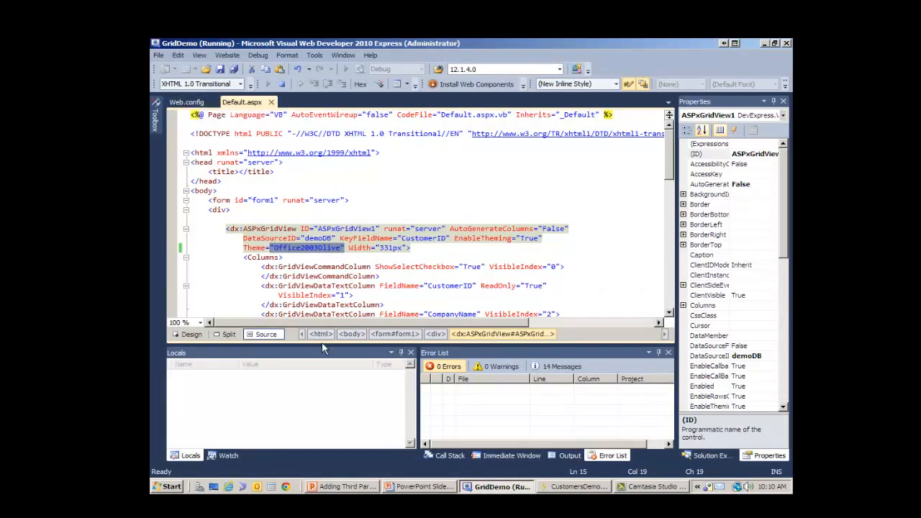
Step: Review GridDemo's Web.config with its DevExpress references and stop debugging the site
left_click(185, 103)
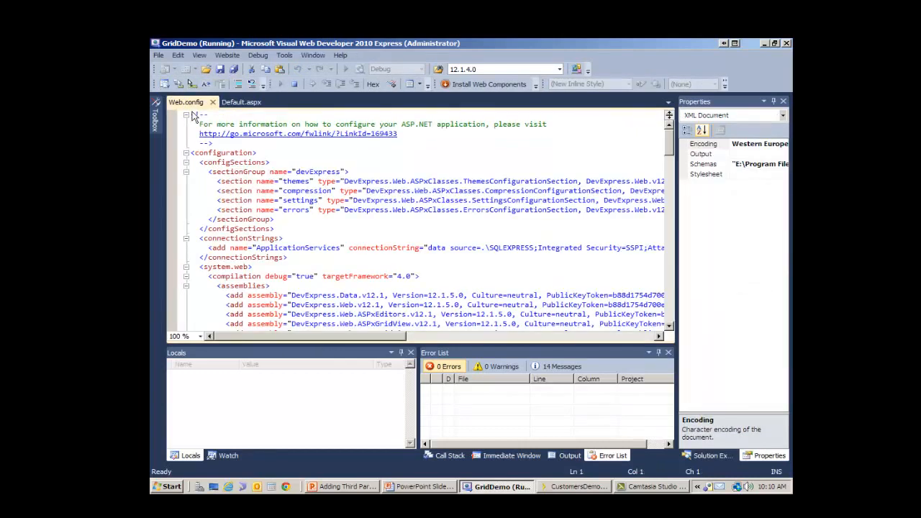
scroll(464, 248, "down", 2)
scroll(461, 252, "down", 2)
scroll(450, 277, "down", 3)
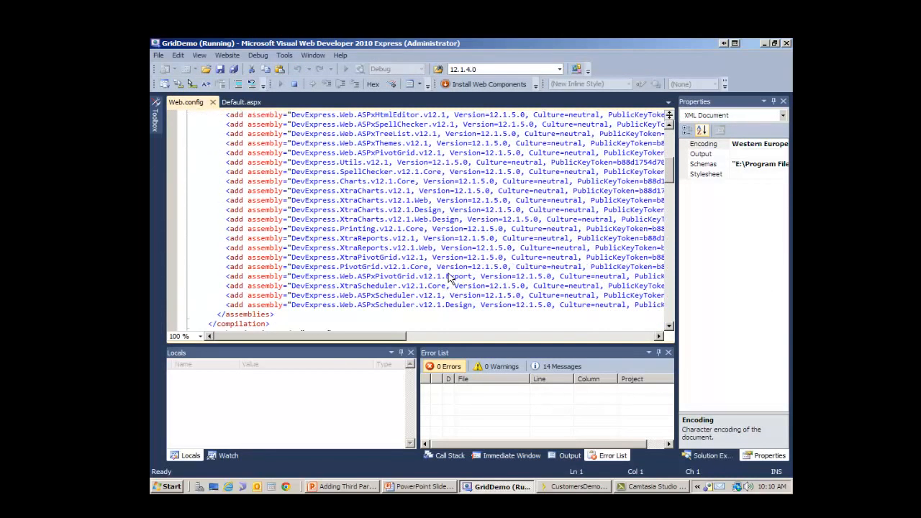
scroll(448, 277, "down", 3)
scroll(446, 277, "down", 3)
scroll(446, 277, "down", 3)
scroll(447, 277, "down", 4)
scroll(447, 277, "down", 4)
scroll(446, 277, "down", 4)
scroll(446, 277, "down", 4)
scroll(446, 277, "down", 3)
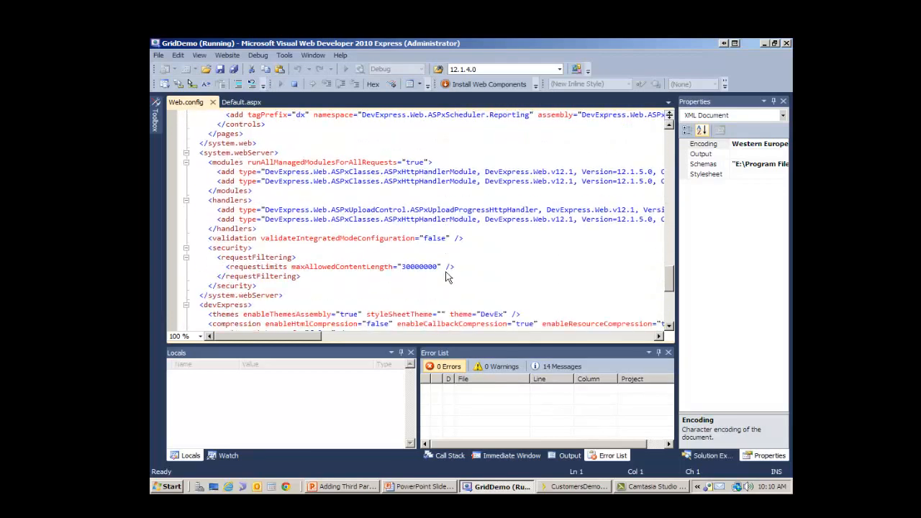
scroll(445, 276, "down", 3)
scroll(443, 276, "down", 3)
scroll(442, 275, "down", 3)
scroll(442, 275, "up", 2)
scroll(442, 276, "up", 4)
scroll(441, 275, "up", 4)
scroll(441, 274, "up", 4)
scroll(442, 274, "up", 3)
scroll(441, 273, "up", 3)
scroll(439, 272, "up", 3)
scroll(439, 272, "up", 3)
scroll(439, 270, "up", 3)
scroll(439, 268, "up", 3)
scroll(374, 187, "up", 3)
left_click(295, 85)
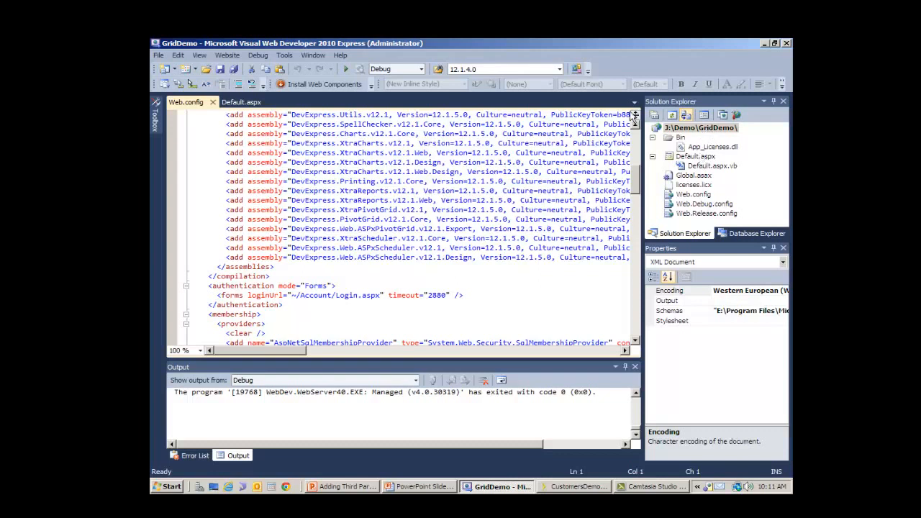
left_click(158, 57)
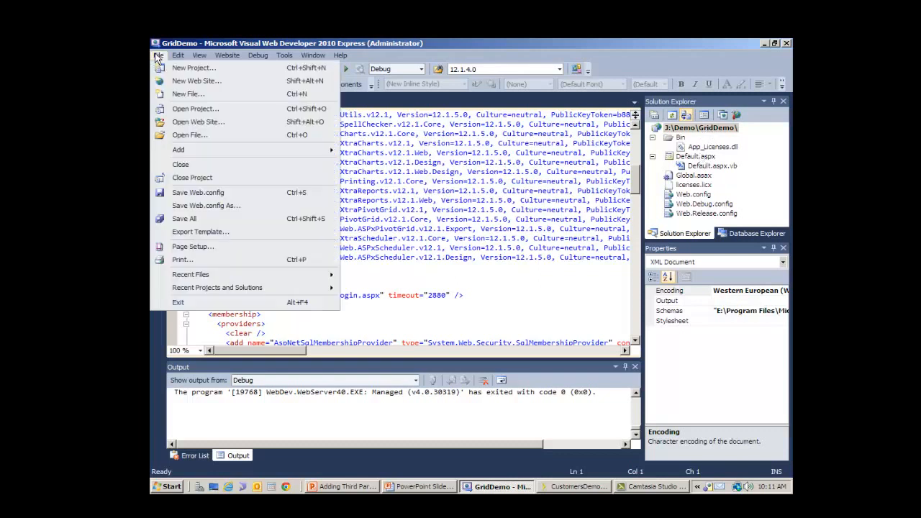
left_click(188, 83)
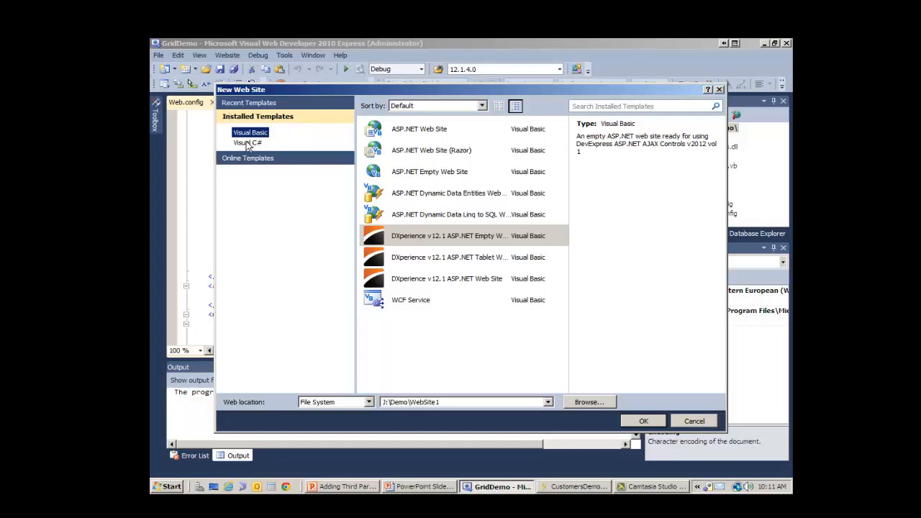
left_click(709, 424)
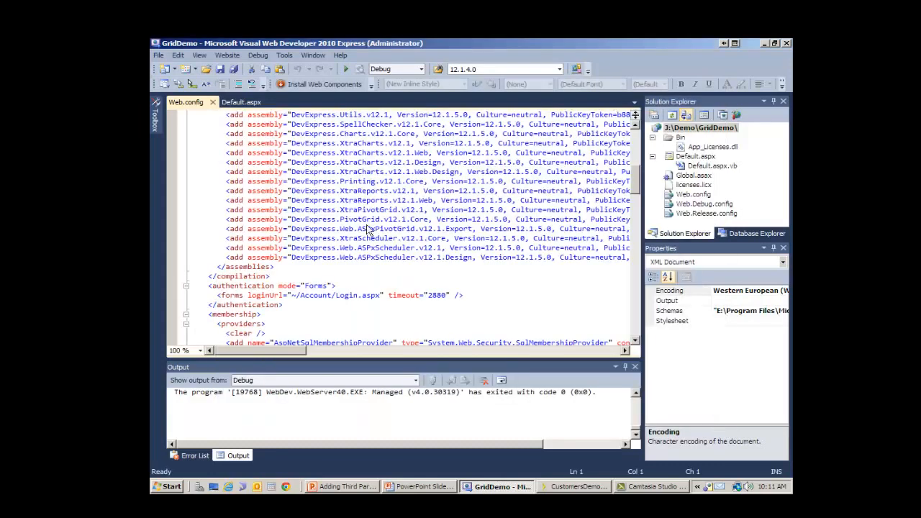
scroll(567, 295, "up", 3)
scroll(567, 295, "up", 3)
scroll(566, 296, "up", 3)
scroll(535, 282, "up", 2)
scroll(535, 283, "down", 1)
scroll(432, 266, "down", 5)
scroll(291, 249, "down", 5)
scroll(287, 249, "down", 1)
scroll(287, 248, "down", 5)
scroll(287, 248, "down", 5)
scroll(287, 248, "down", 3)
scroll(287, 249, "down", 3)
scroll(288, 252, "down", 6)
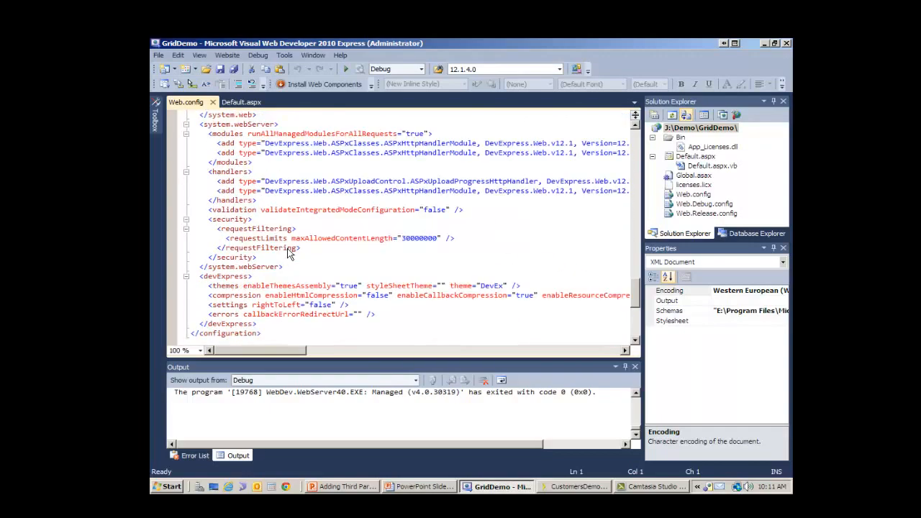
scroll(288, 252, "down", 1)
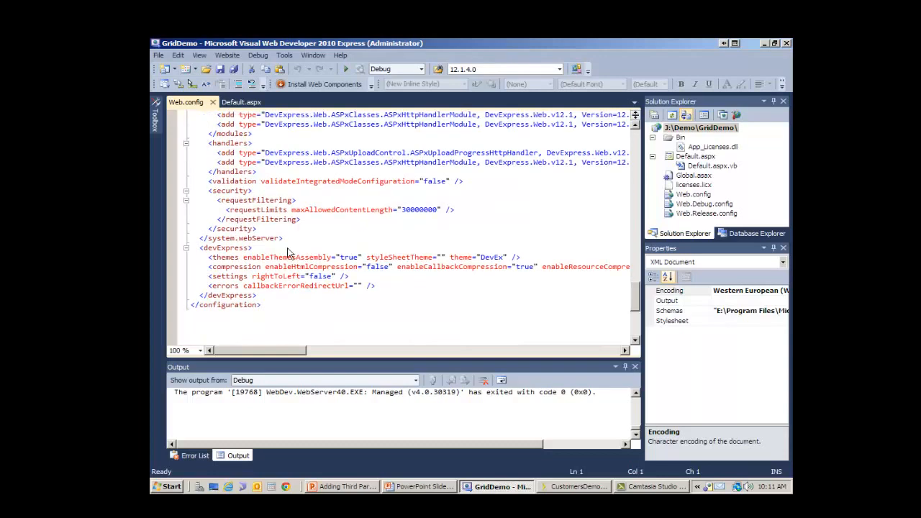
scroll(288, 252, "up", 1)
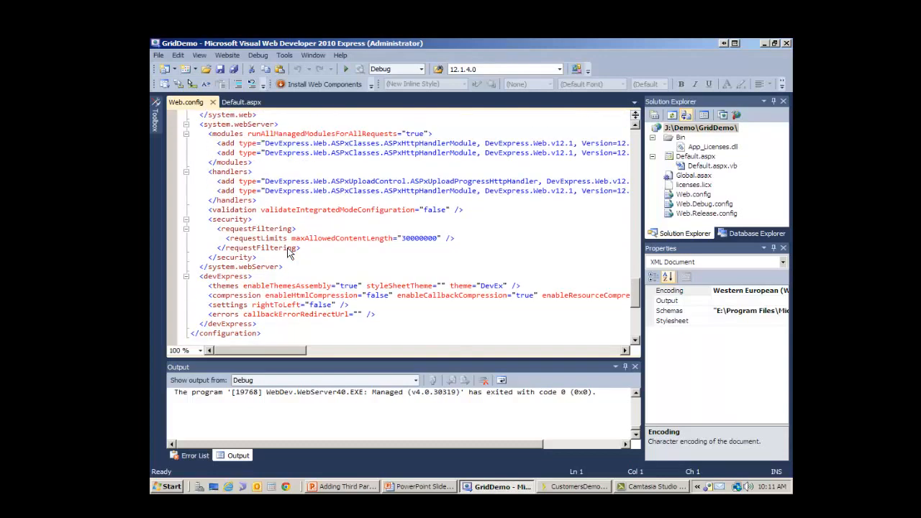
scroll(288, 252, "up", 2)
scroll(288, 251, "up", 1)
scroll(291, 254, "up", 5)
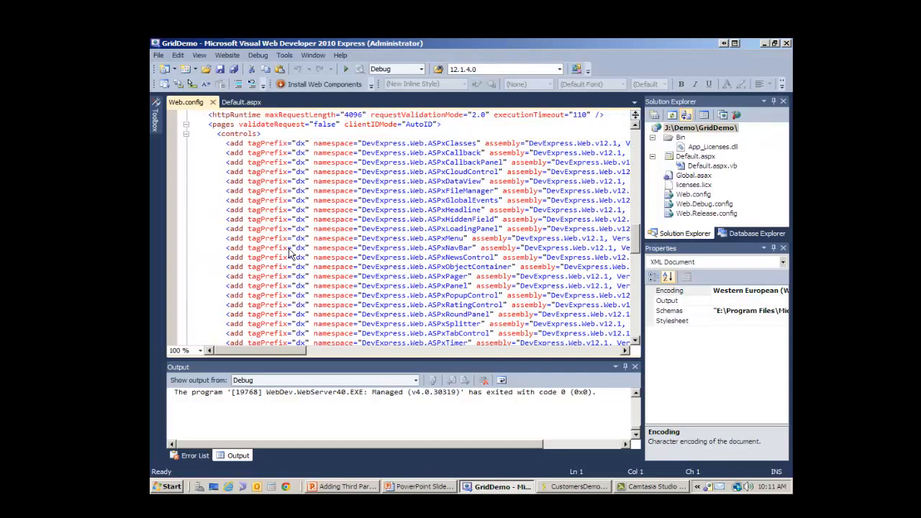
scroll(292, 253, "up", 5)
scroll(291, 253, "up", 5)
scroll(291, 254, "up", 5)
scroll(292, 253, "up", 4)
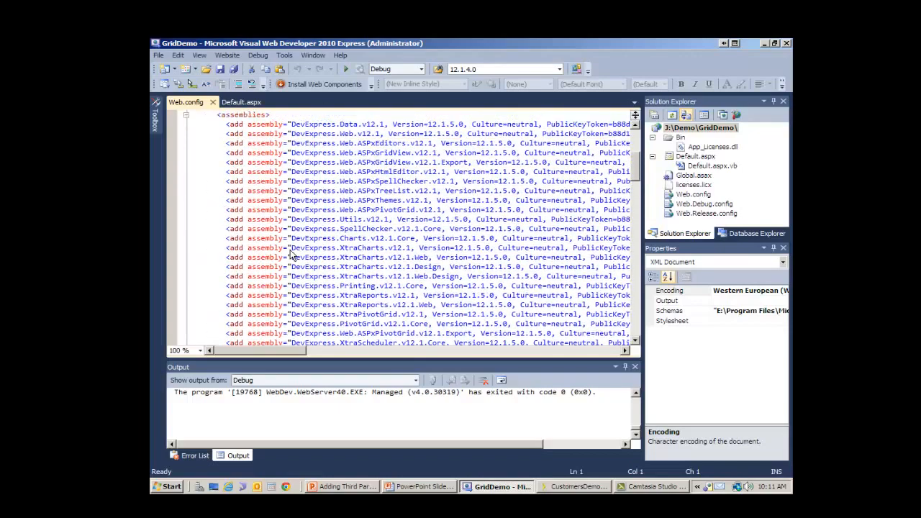
scroll(291, 253, "up", 6)
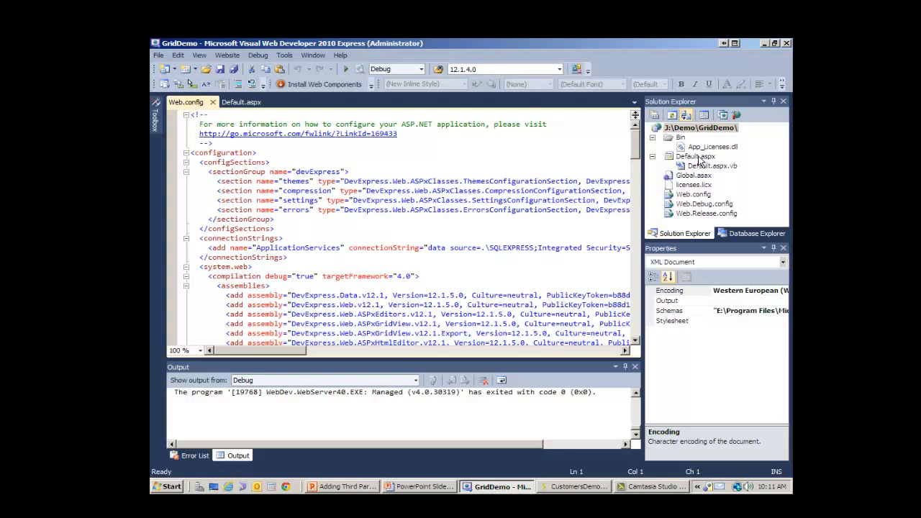
right_click(694, 127)
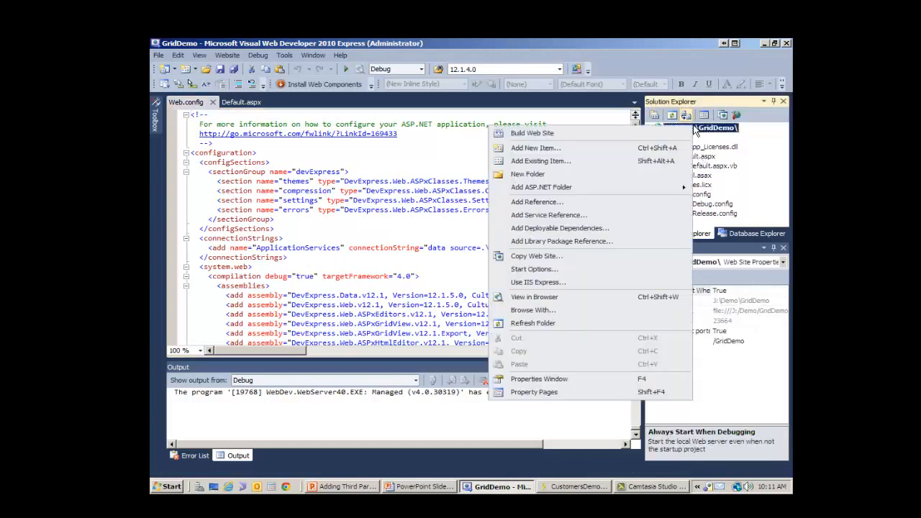
left_click(547, 149)
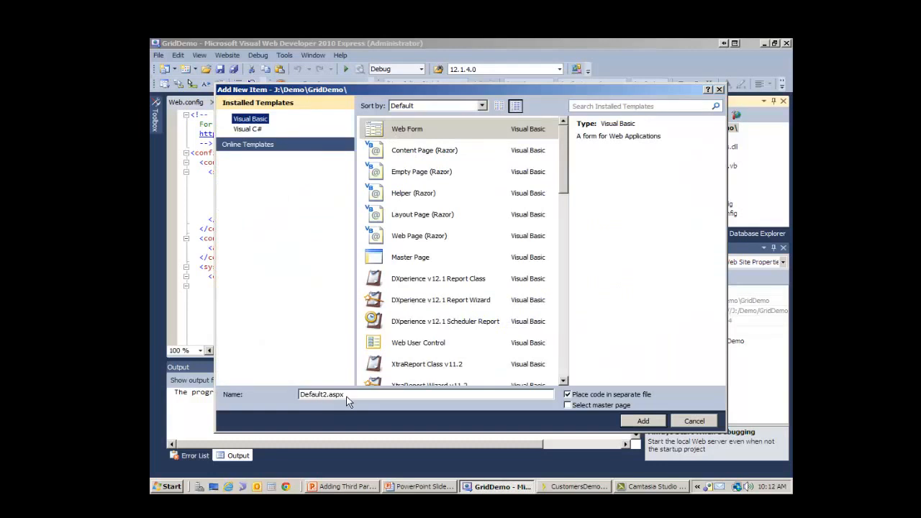
left_click(253, 133)
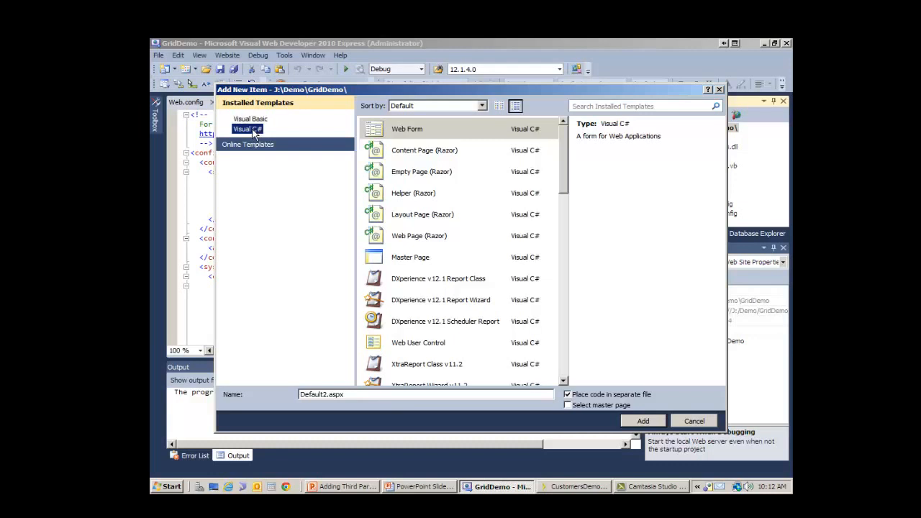
left_click(259, 121)
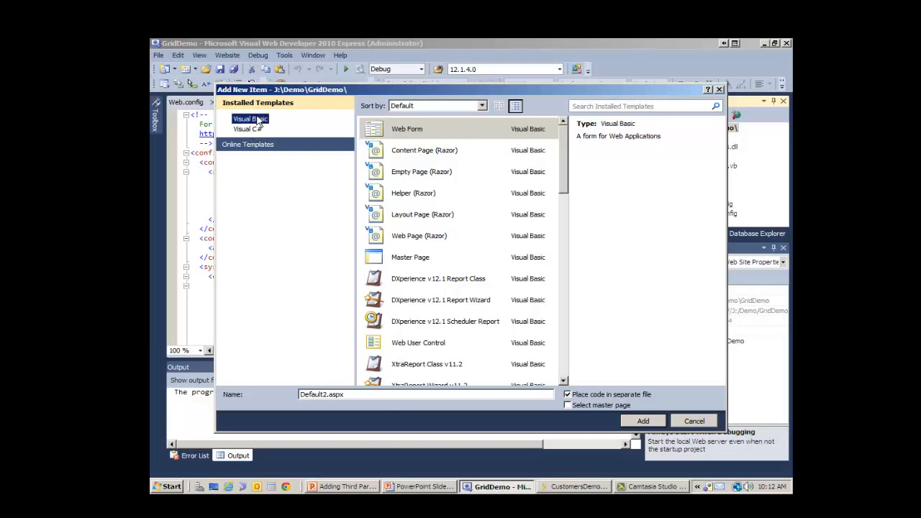
left_click(691, 422)
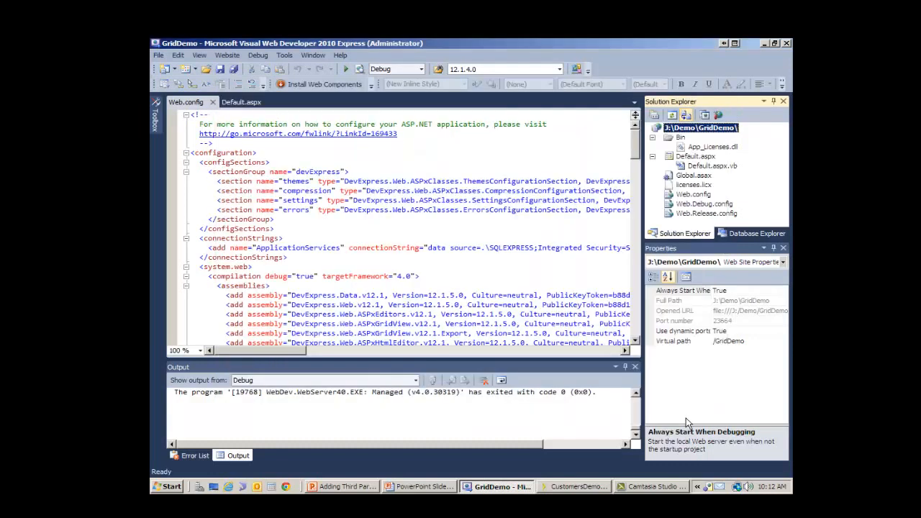
Step: Show Default.aspx in Design view with the customer grid deselected and the Toolbox out of the way
double_click(689, 158)
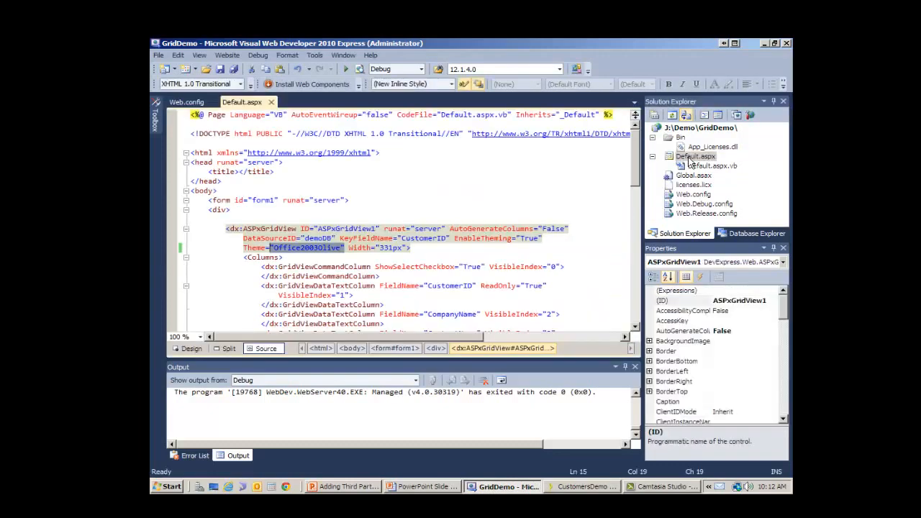
left_click(193, 348)
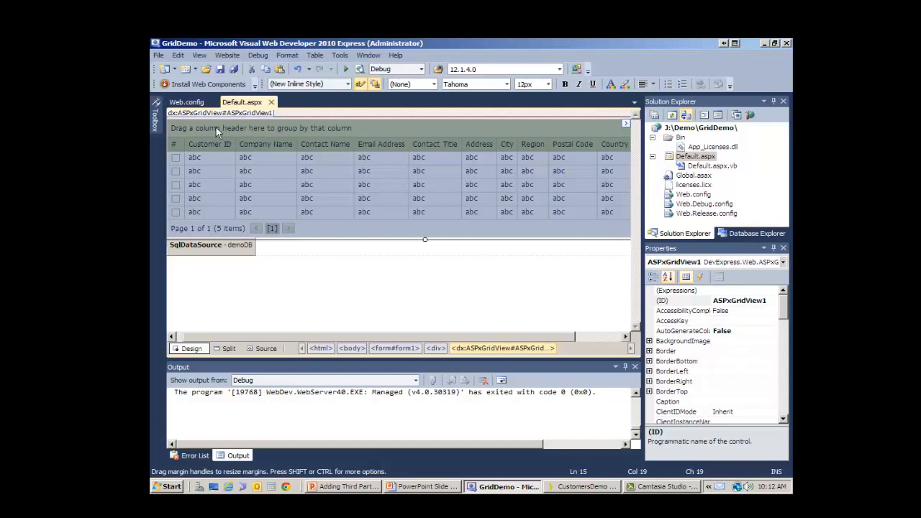
left_click(155, 121)
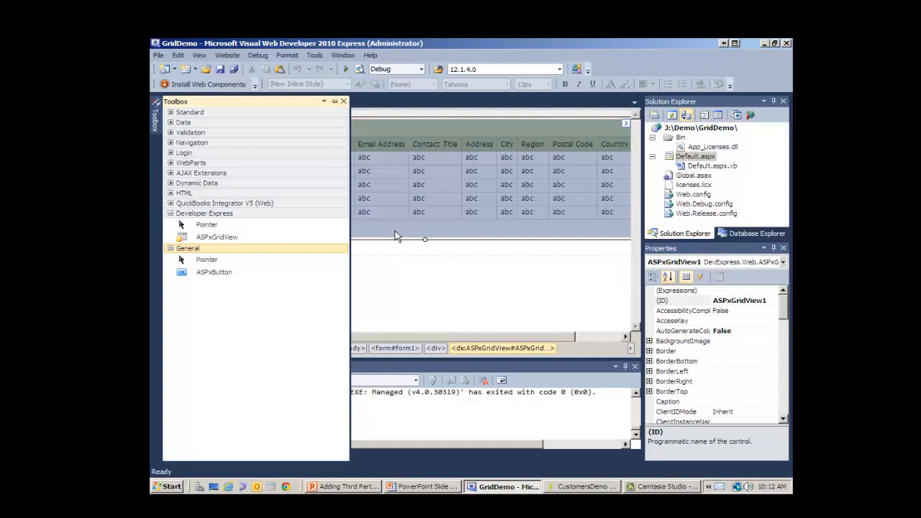
left_click(468, 298)
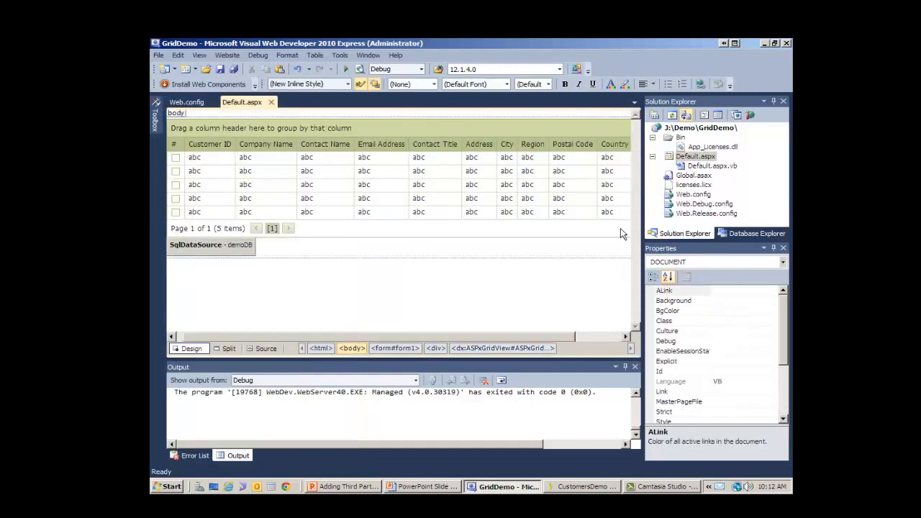
left_click_drag(492, 336, 544, 336)
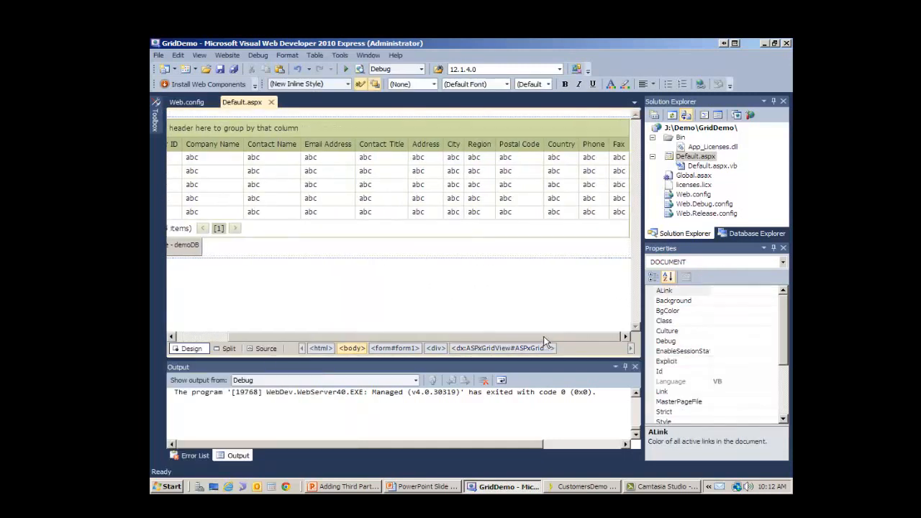
Step: Confirm Theme, Show Pager, Show Group Panel and Enable Selection in the grid's smart tag, then reselect the grid
left_click(624, 123)
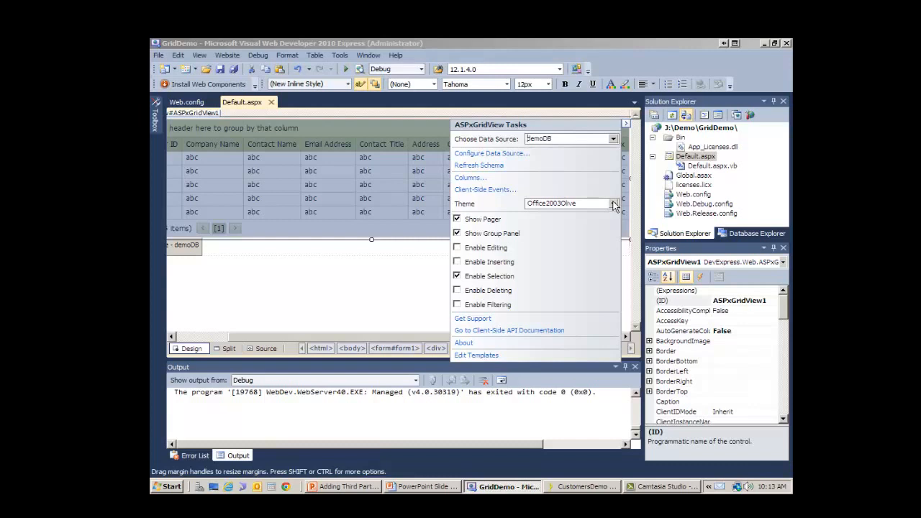
left_click(434, 272)
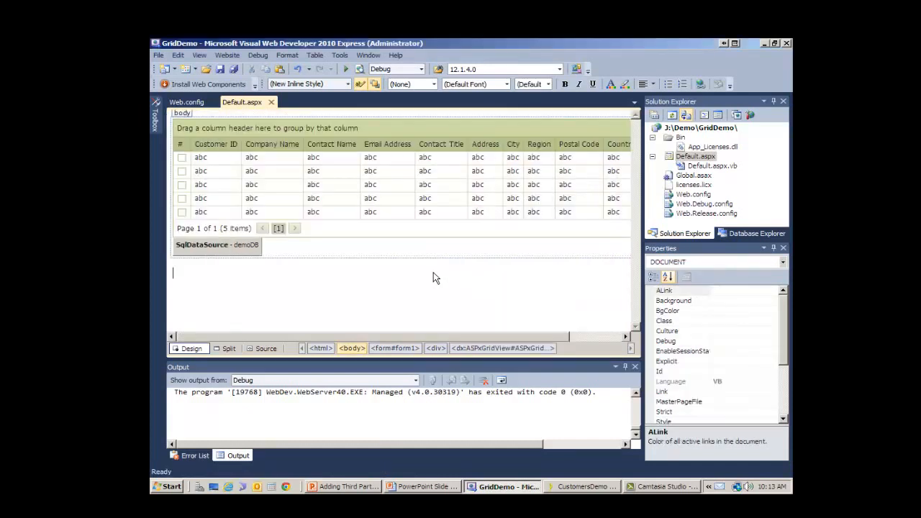
left_click(423, 207)
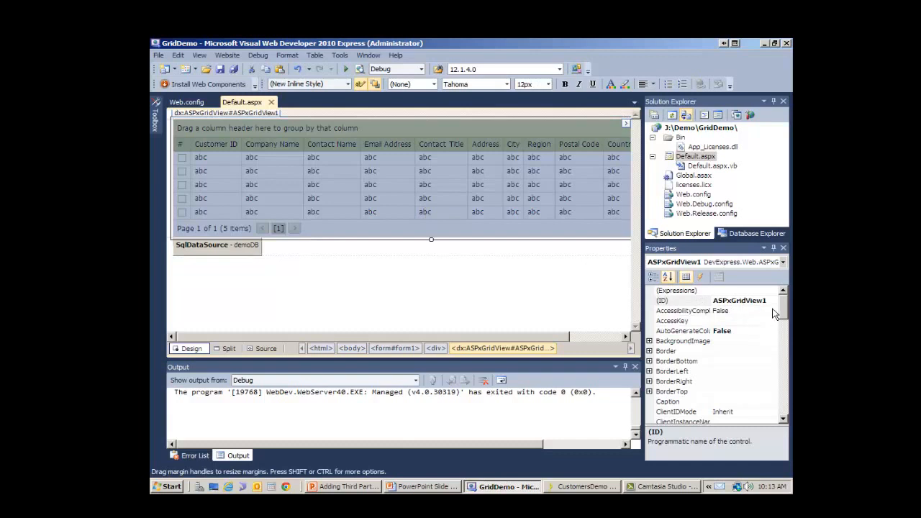
mouse_move(774, 314)
left_mouse_down()
mouse_move(789, 409)
mouse_move(784, 310)
left_mouse_up()
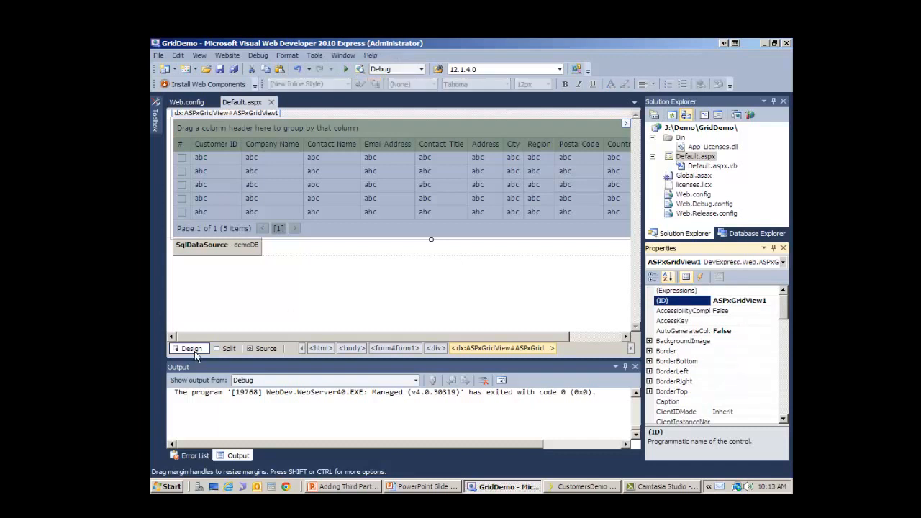
left_click(266, 349)
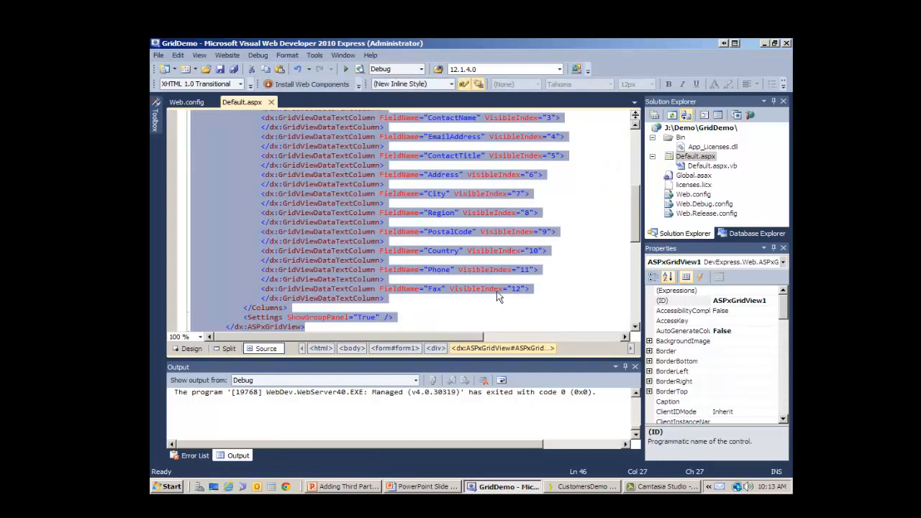
left_click_drag(636, 237, 634, 196)
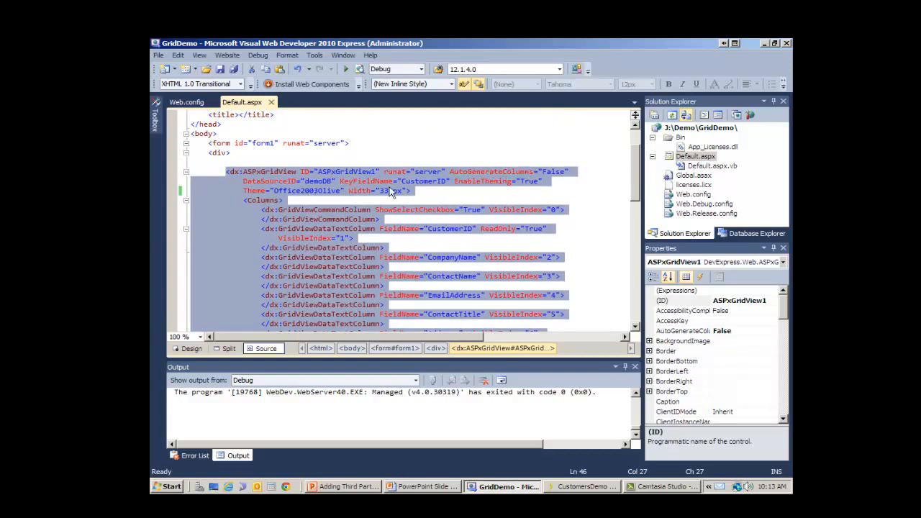
left_click_drag(636, 172, 626, 229)
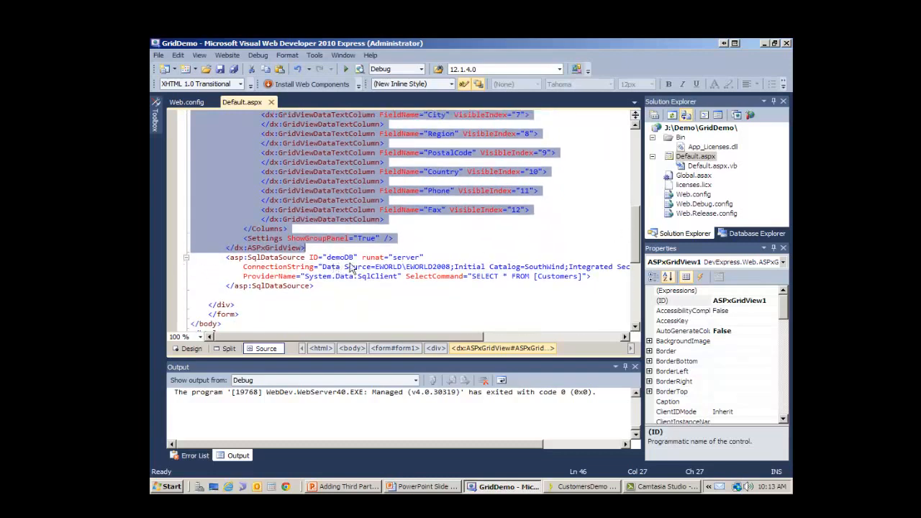
left_click_drag(638, 245, 636, 146)
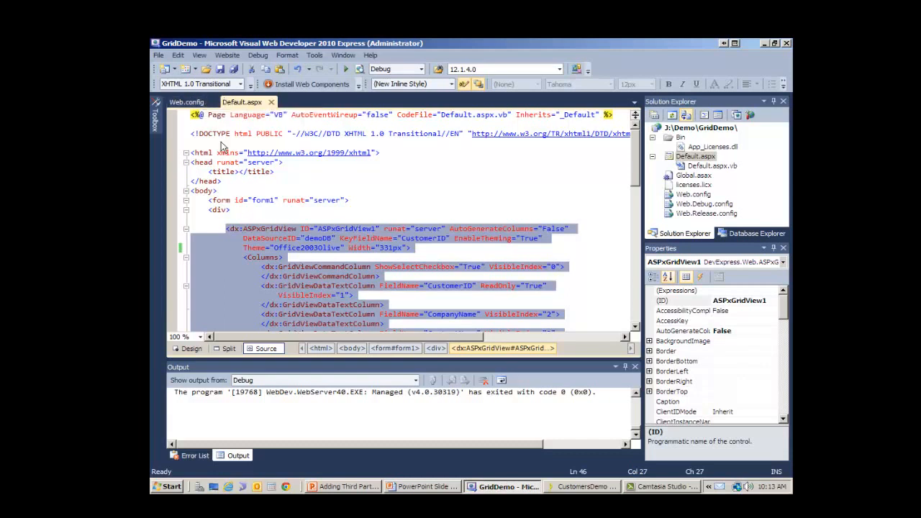
left_click(191, 349)
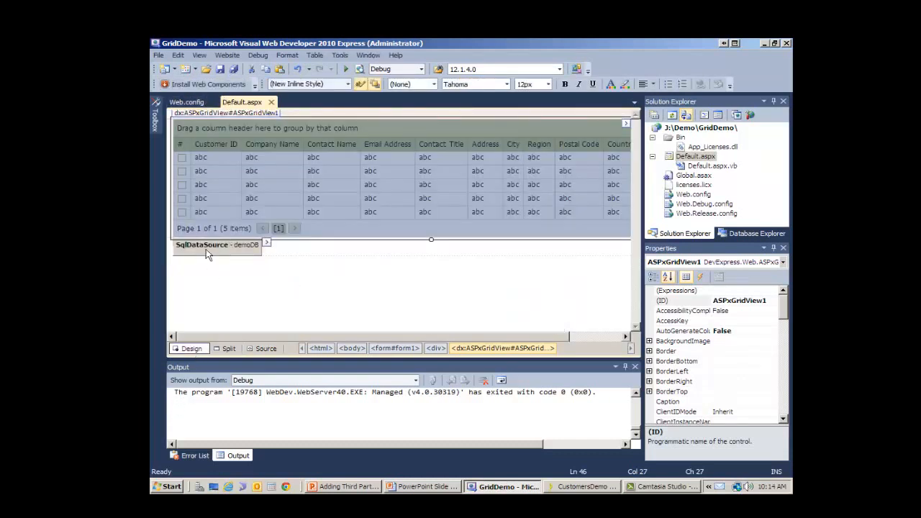
Step: Reconfigure the demoDB data source, keeping the existing SouthWind connection without saving the connection string
mouse_move(216, 245)
left_click(266, 246)
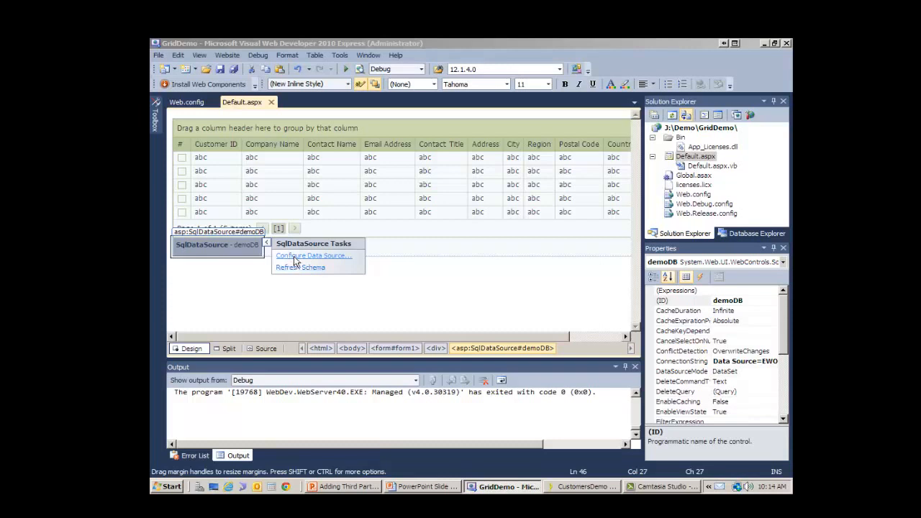
left_click(293, 257)
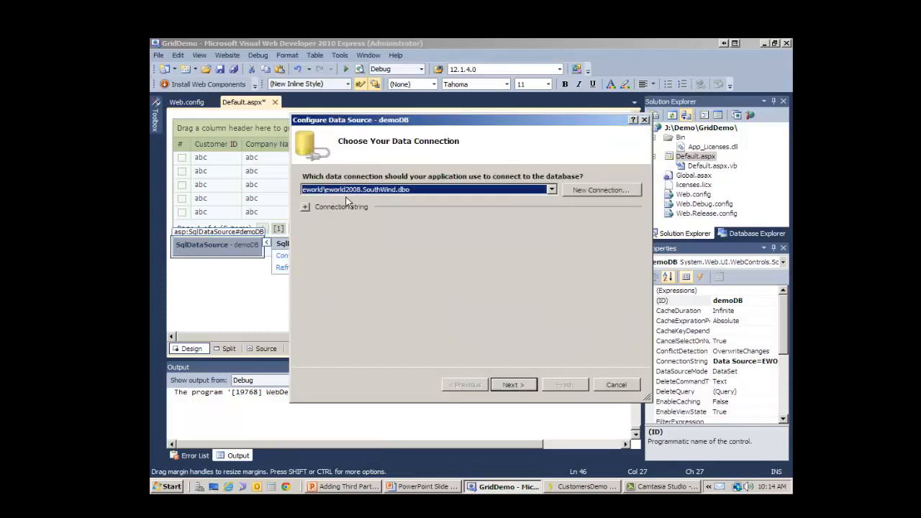
left_click(517, 388)
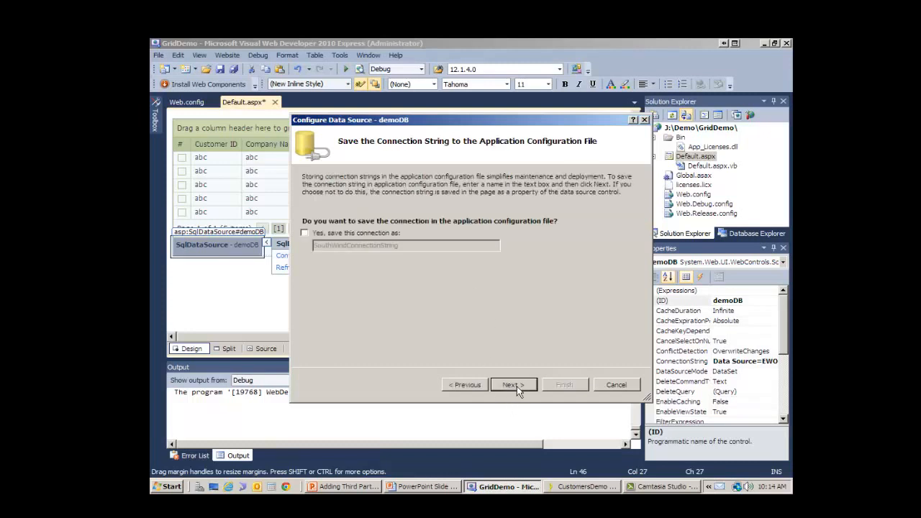
left_click(518, 389)
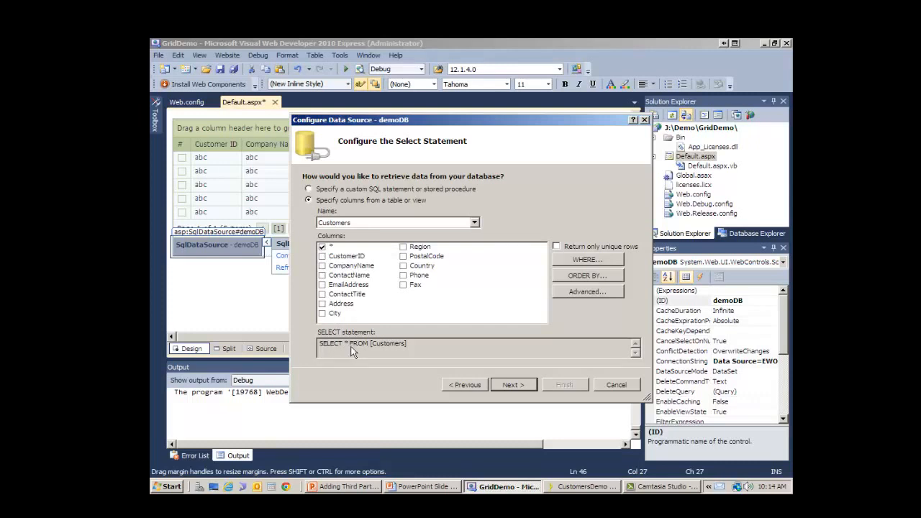
Step: Set the query to select * from Customers, test that it returns customer rows, and finish
left_click(532, 389)
left_click(617, 313)
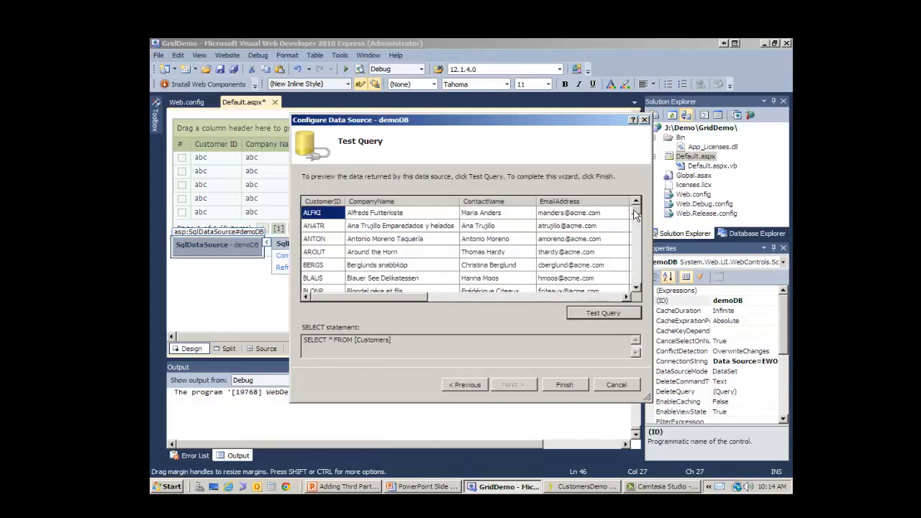
mouse_move(636, 214)
left_mouse_down()
mouse_move(632, 280)
mouse_move(620, 195)
left_mouse_up()
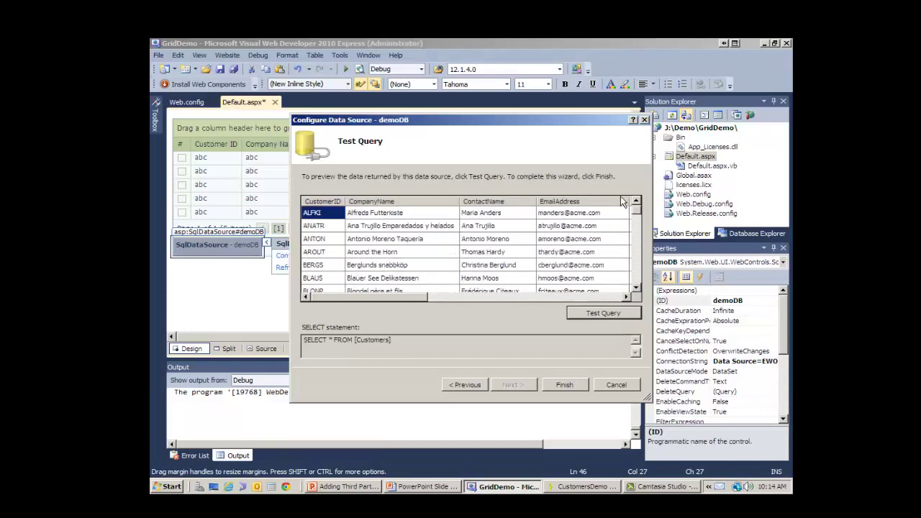
left_click(556, 386)
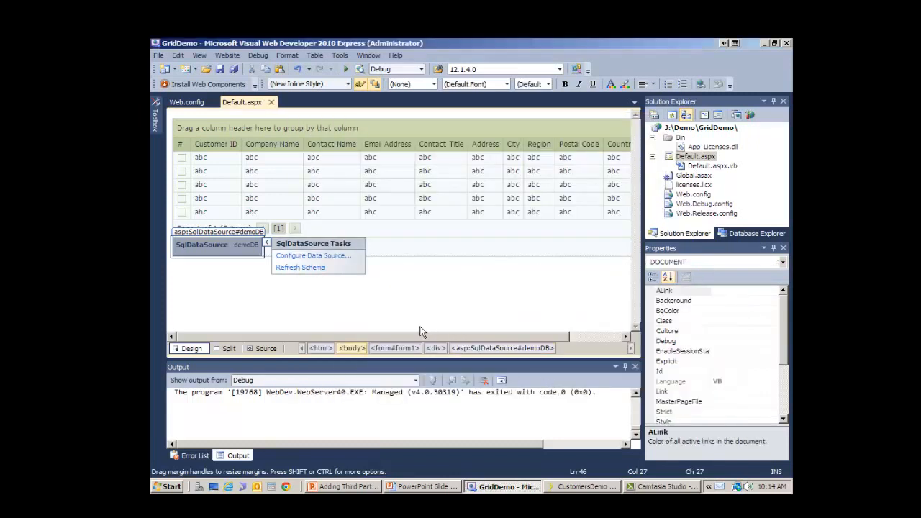
left_click(238, 252)
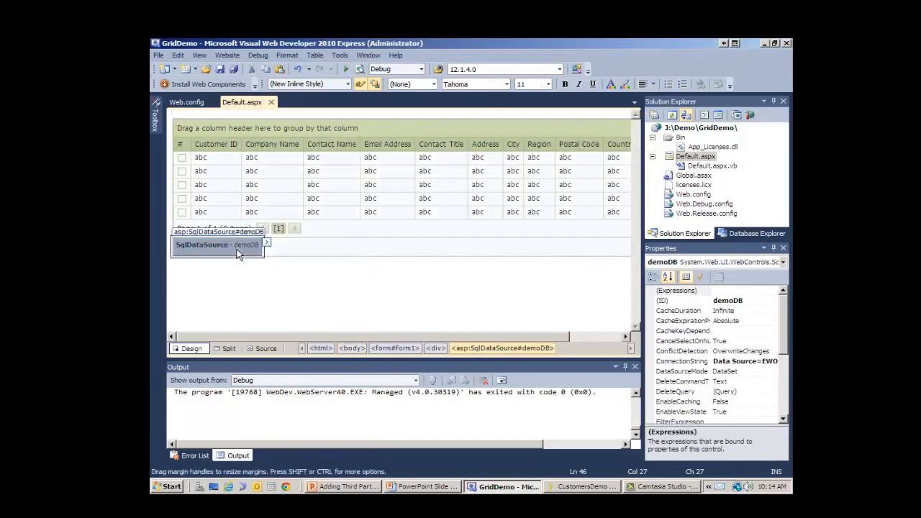
left_click(338, 175)
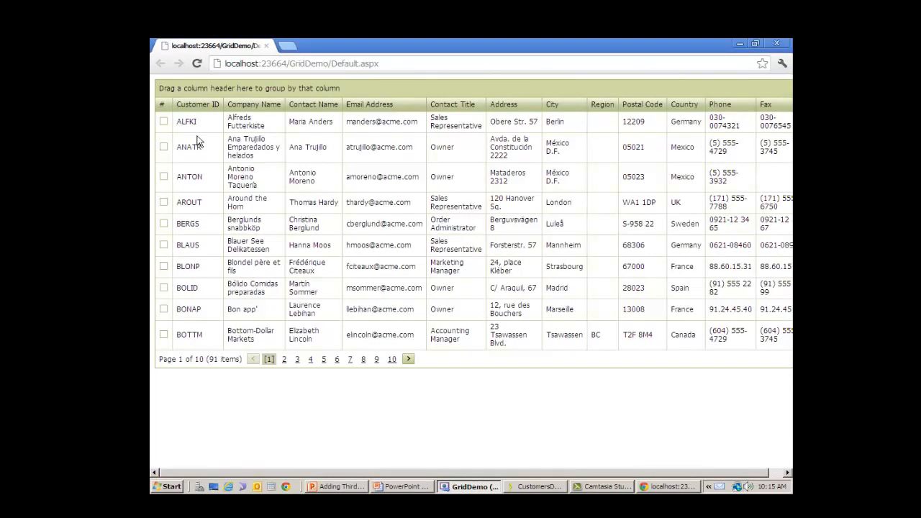
mouse_move(404, 473)
left_mouse_down()
mouse_move(451, 473)
mouse_move(317, 464)
left_mouse_up()
Step: Page through the 91 customer records up to page 6, ending on page 5 of 10
left_click(285, 361)
left_click(298, 383)
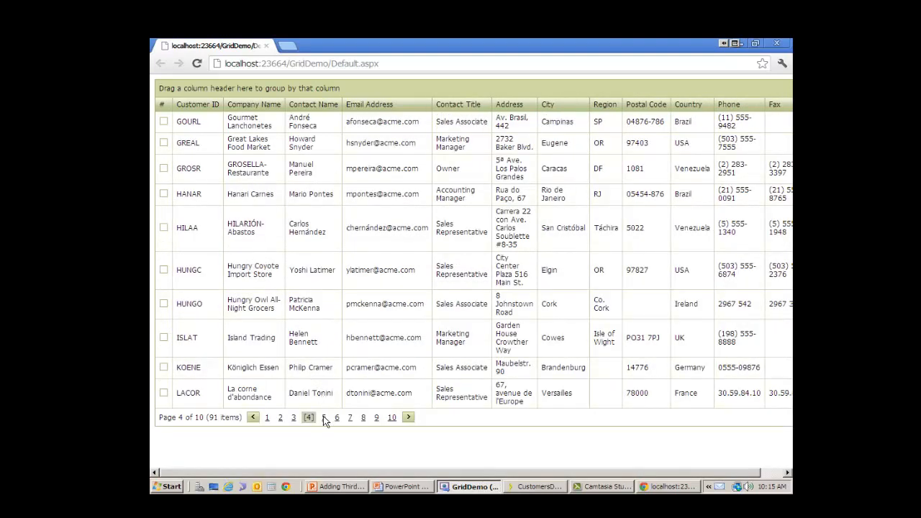
left_click(323, 418)
left_click(340, 419)
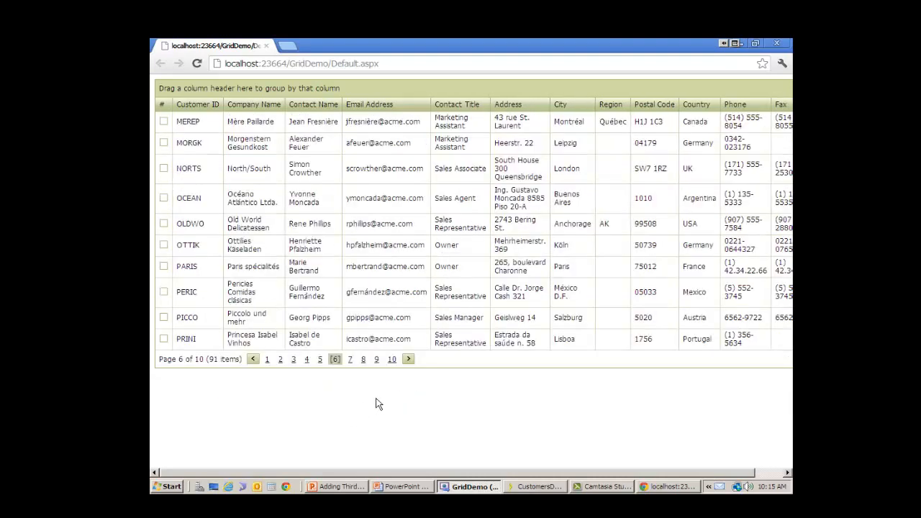
left_click(253, 358)
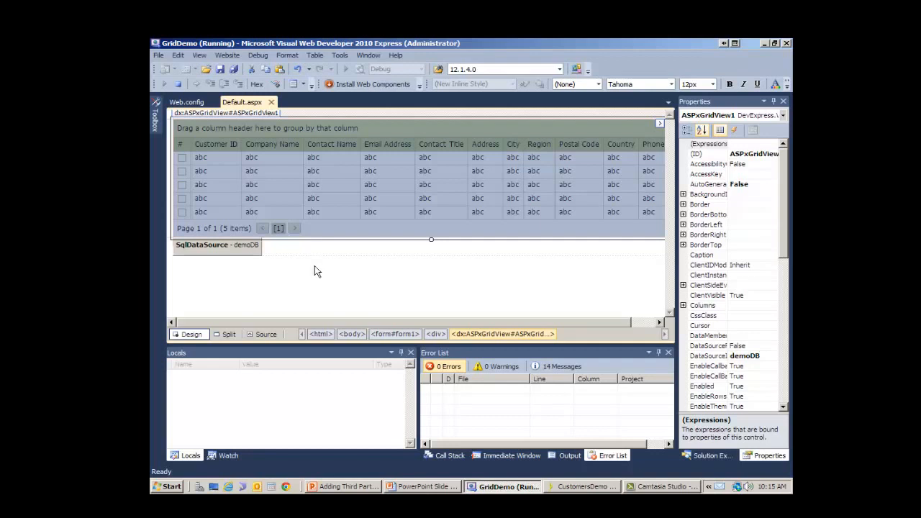
Step: In Source view, select the markup from ASPxGridView through the demoDB SqlDataSource and copy it
left_click(262, 334)
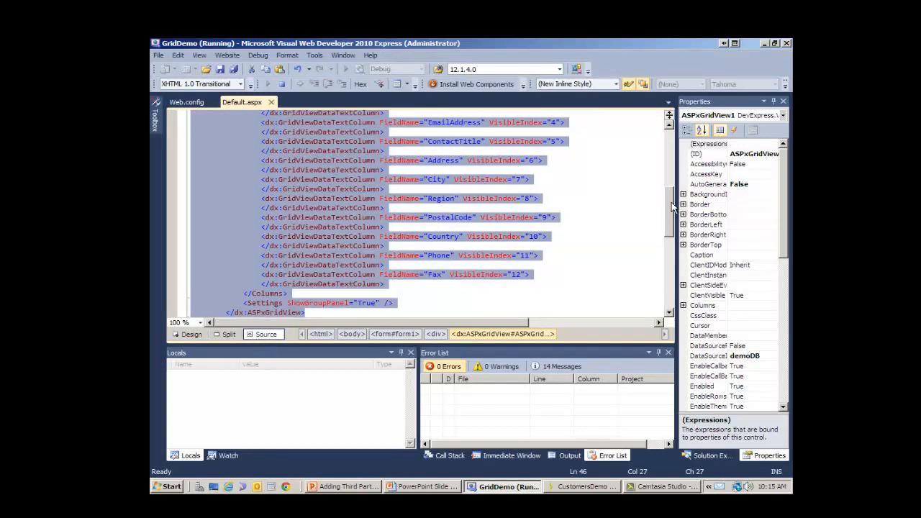
left_click_drag(672, 204, 665, 161)
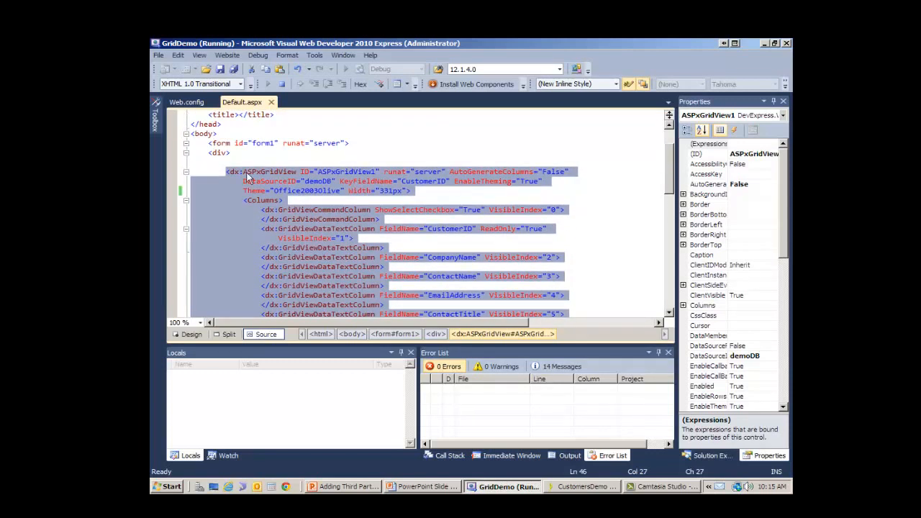
mouse_move(669, 172)
left_mouse_down()
mouse_move(676, 243)
mouse_move(668, 177)
left_mouse_up()
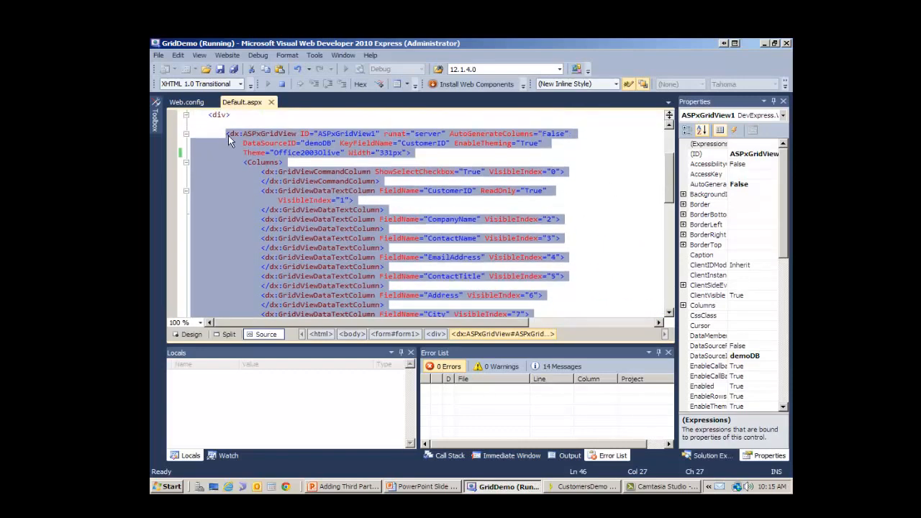
left_click_drag(224, 132, 327, 249)
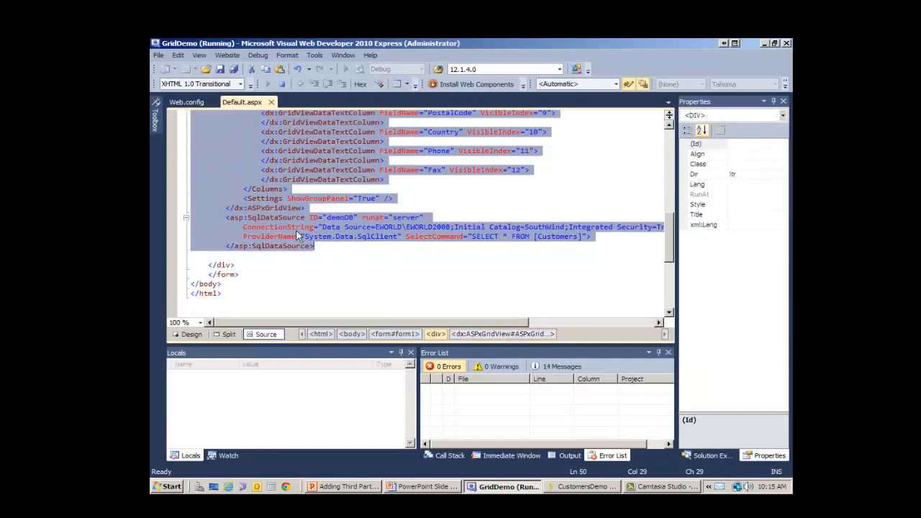
right_click(298, 233)
left_click(335, 281)
Step: Open CustomerGrid.aspx in Iron Speed Designer, widen its Cell Editor markup, and show the CustomerDemo database connection settings
left_click(563, 486)
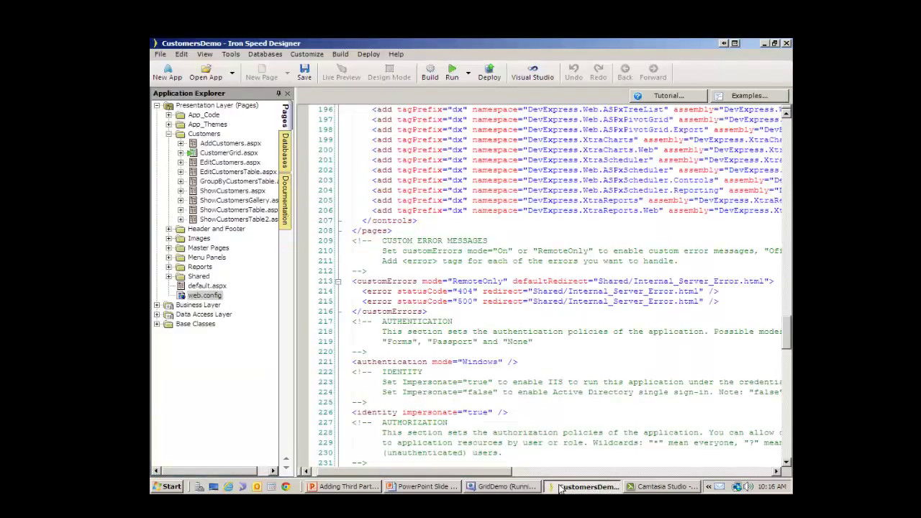
double_click(226, 153)
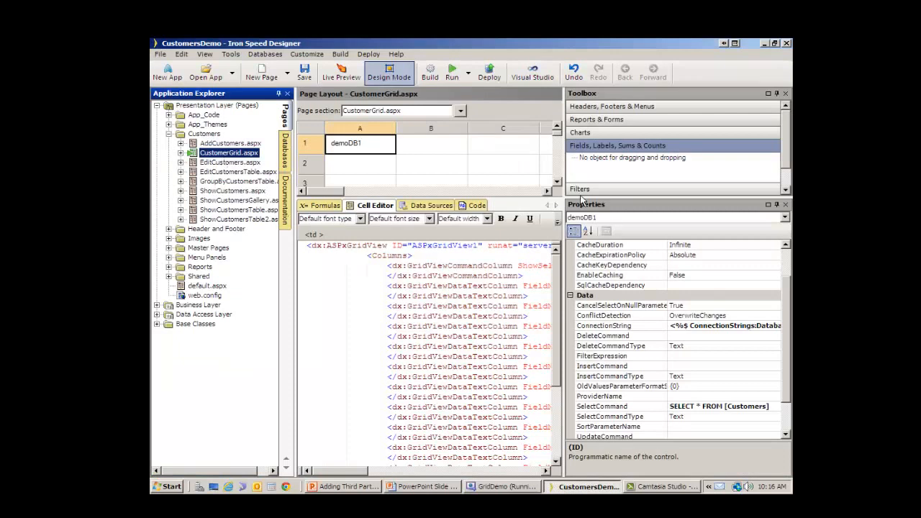
left_click_drag(565, 173, 741, 281)
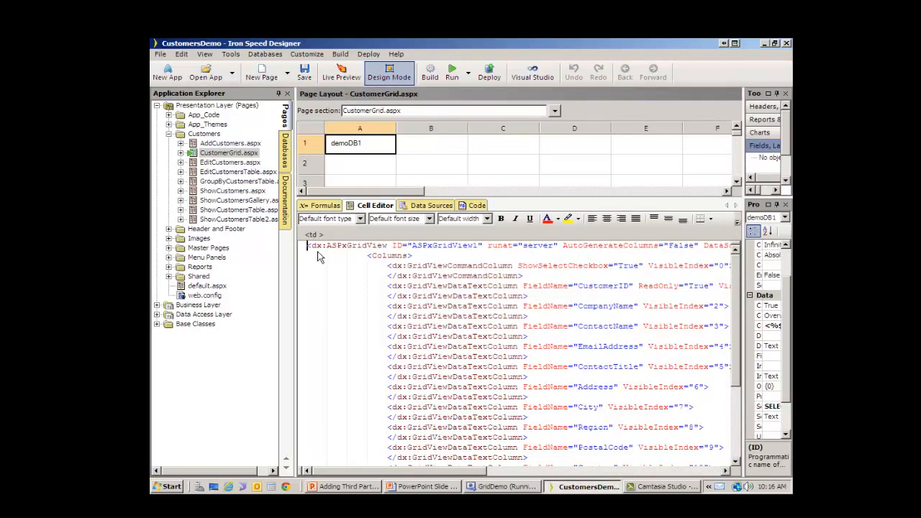
left_click_drag(735, 300, 752, 399)
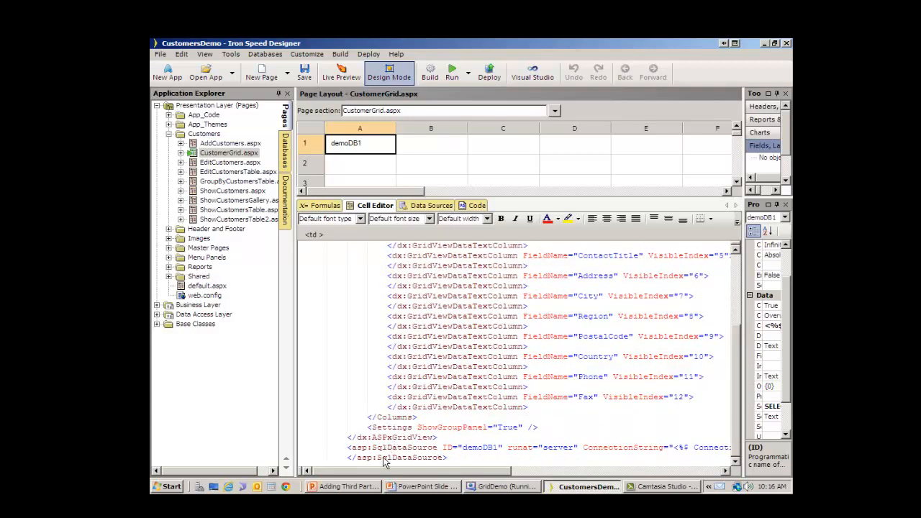
left_click_drag(395, 473, 484, 476)
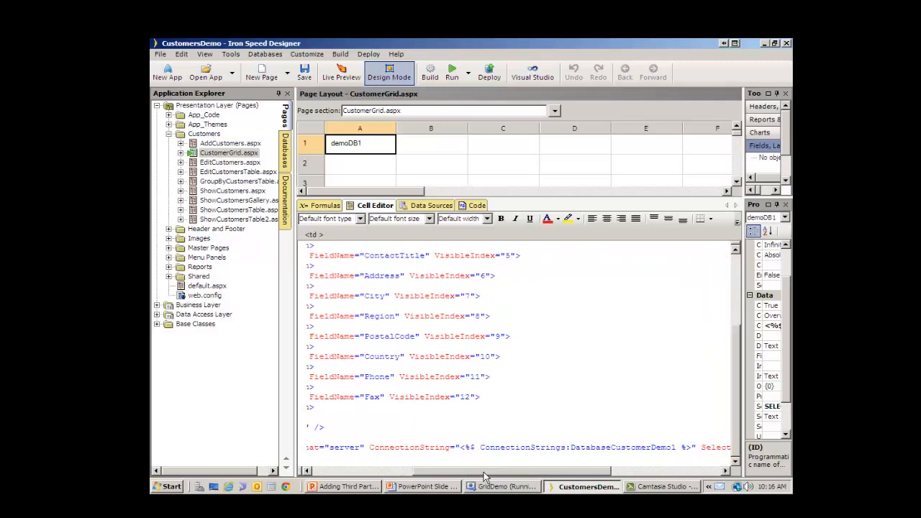
left_click_drag(486, 476, 513, 476)
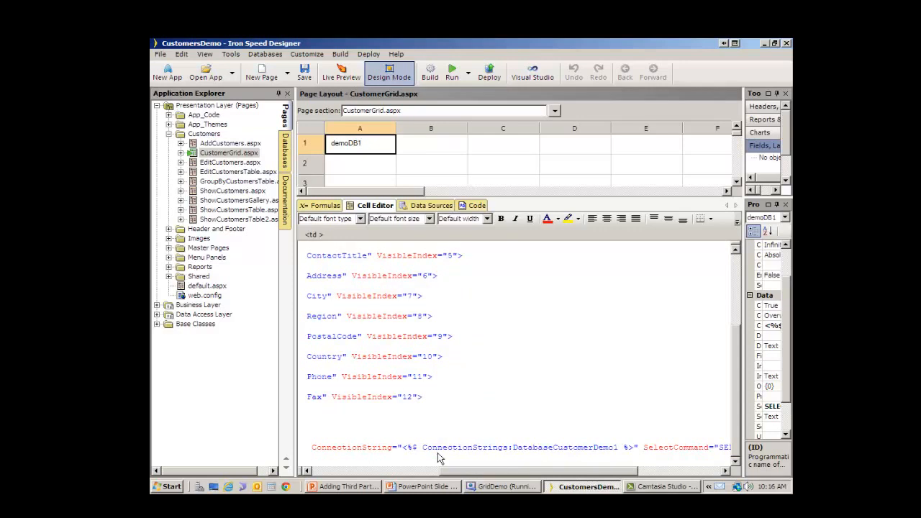
left_click(286, 153)
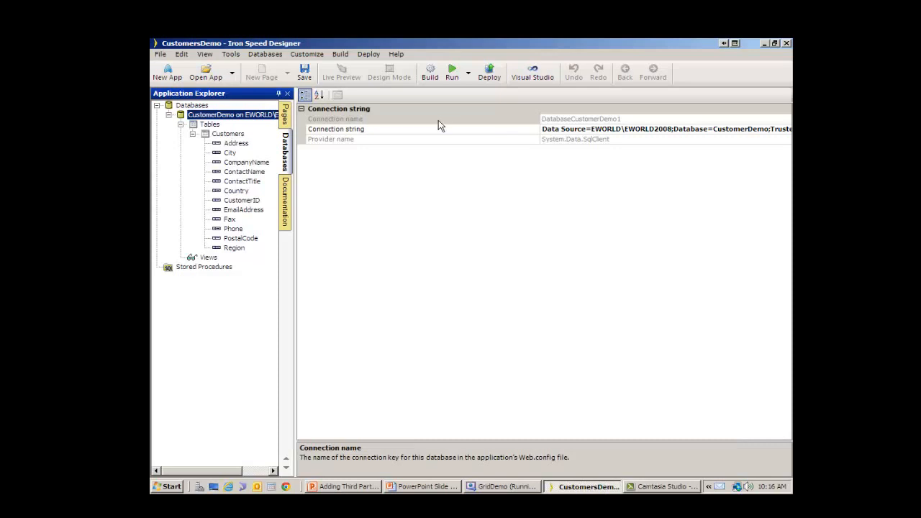
Step: Return to the CustomerGrid.aspx page to review its grid columns and SELECT * FROM [Customers] query
left_click(286, 115)
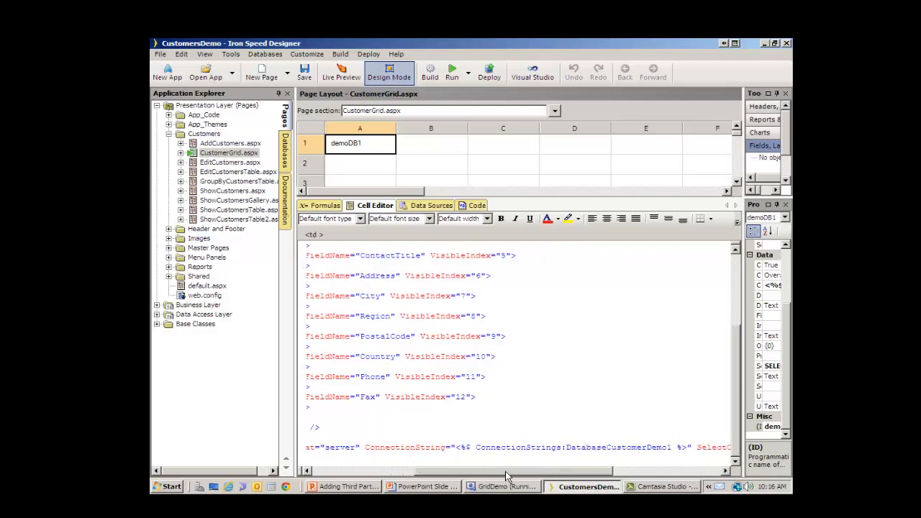
left_click_drag(505, 472, 522, 457)
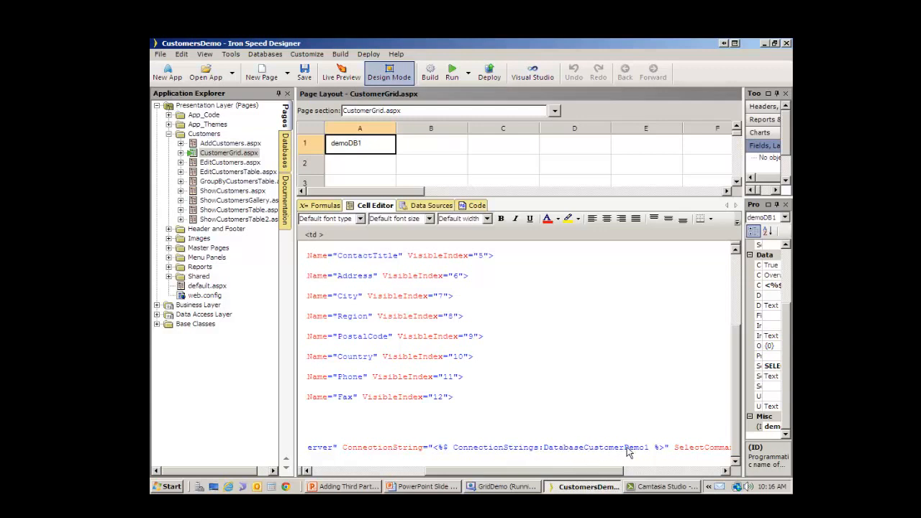
left_click_drag(588, 474, 666, 471)
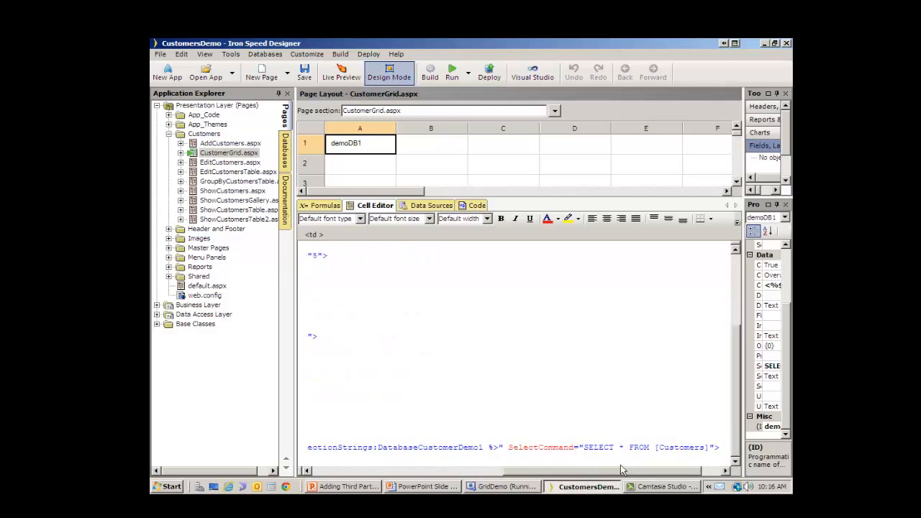
left_click_drag(619, 478, 433, 477)
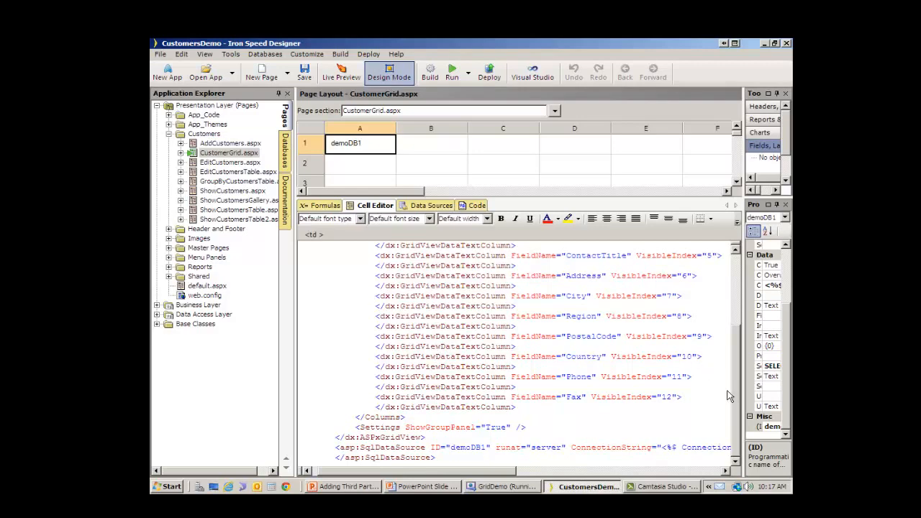
left_click_drag(734, 398, 746, 317)
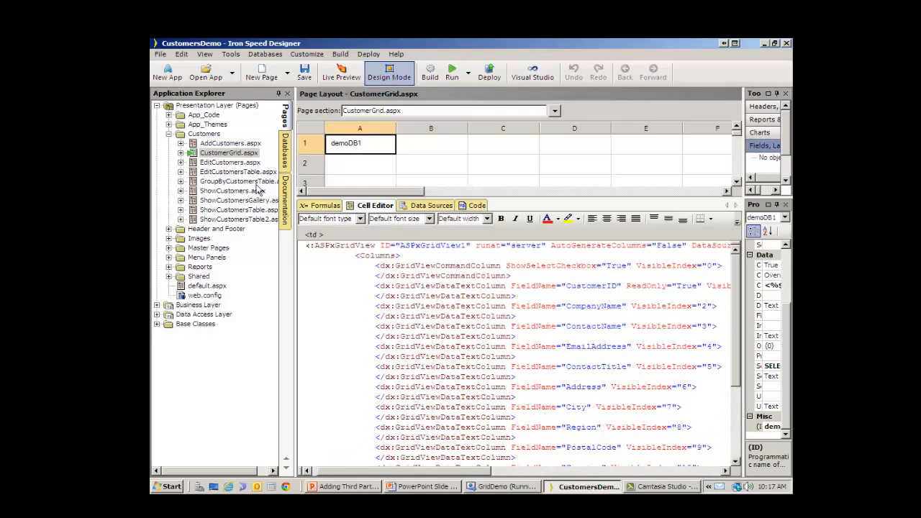
left_click(195, 297)
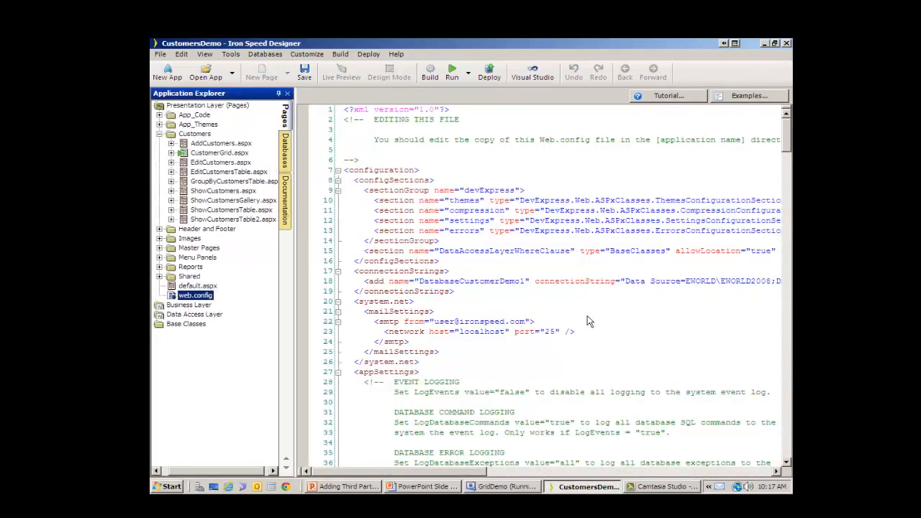
left_click(565, 394)
scroll(565, 395, "down", 6)
scroll(565, 395, "down", 5)
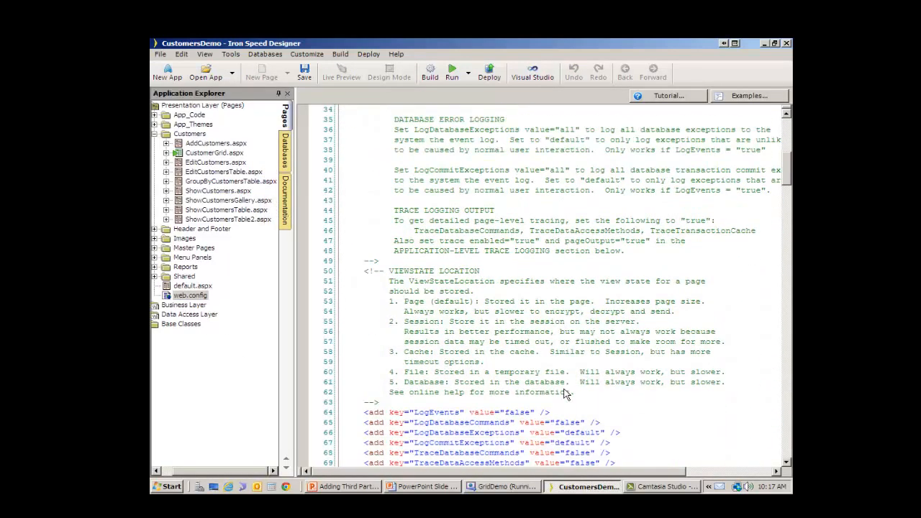
scroll(565, 395, "down", 5)
scroll(564, 394, "down", 5)
scroll(564, 390, "down", 5)
scroll(563, 389, "down", 3)
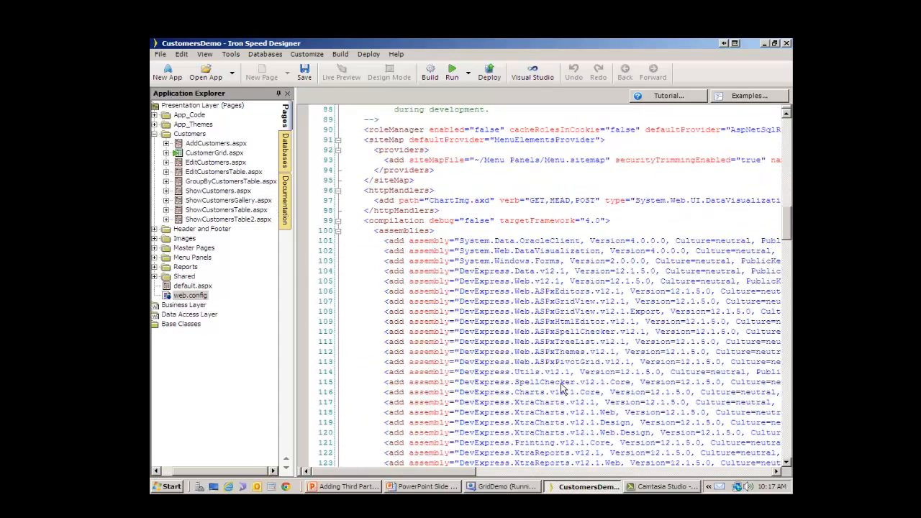
scroll(563, 389, "down", 4)
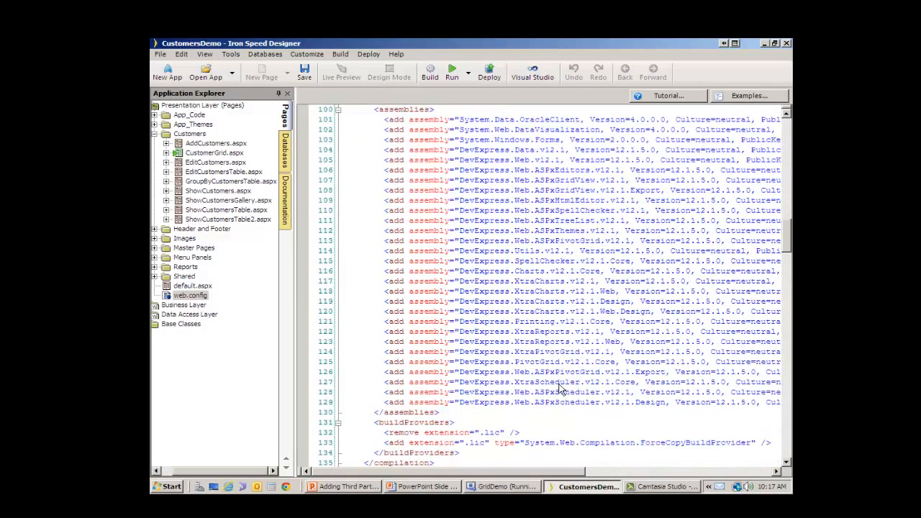
scroll(554, 392, "down", 4)
scroll(533, 401, "down", 7)
scroll(533, 402, "down", 1)
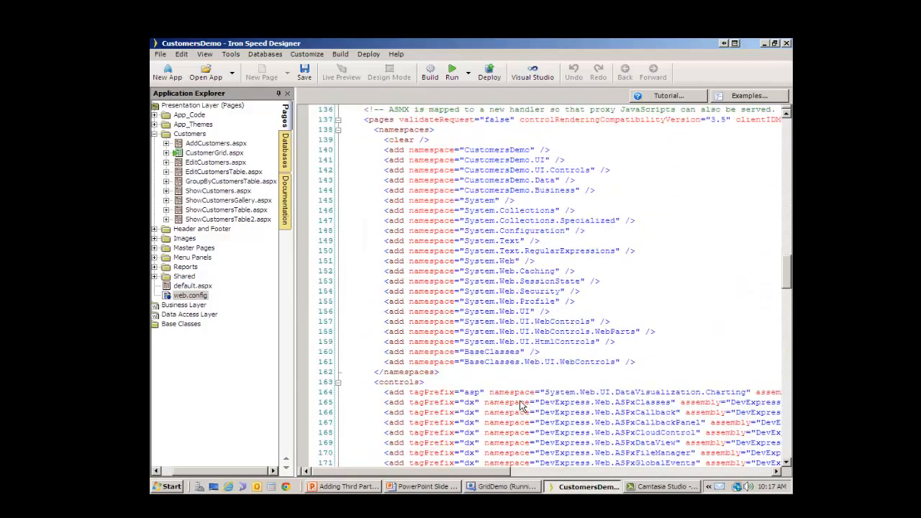
scroll(522, 407, "down", 3)
scroll(522, 407, "down", 5)
scroll(522, 406, "down", 5)
scroll(522, 407, "down", 7)
scroll(522, 406, "down", 7)
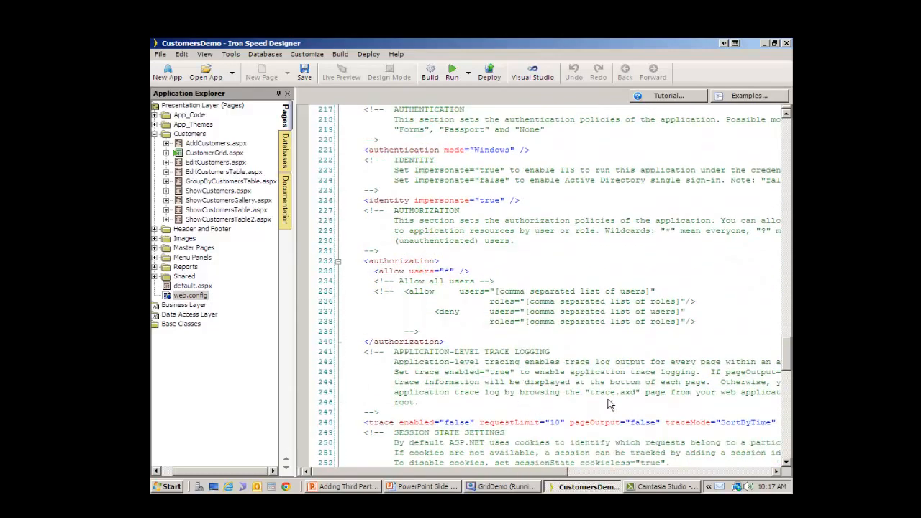
left_click_drag(786, 349, 787, 180)
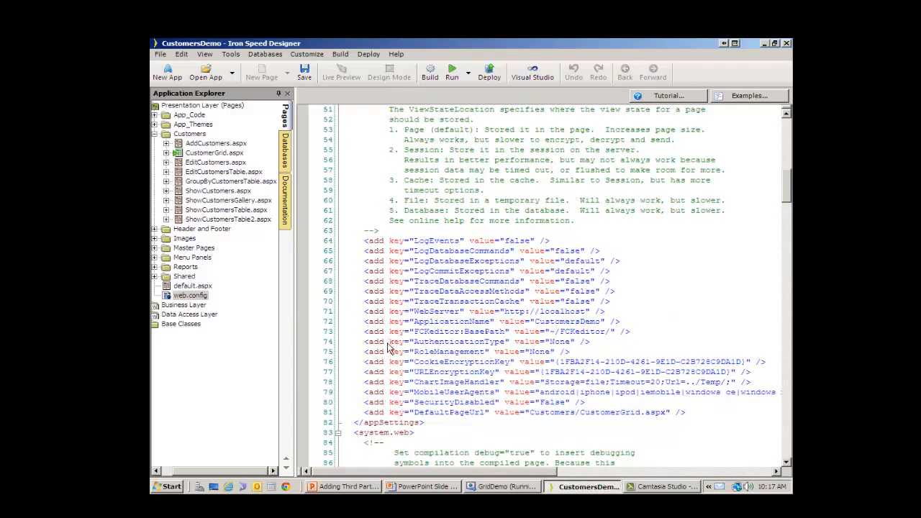
scroll(389, 346, "up", 4)
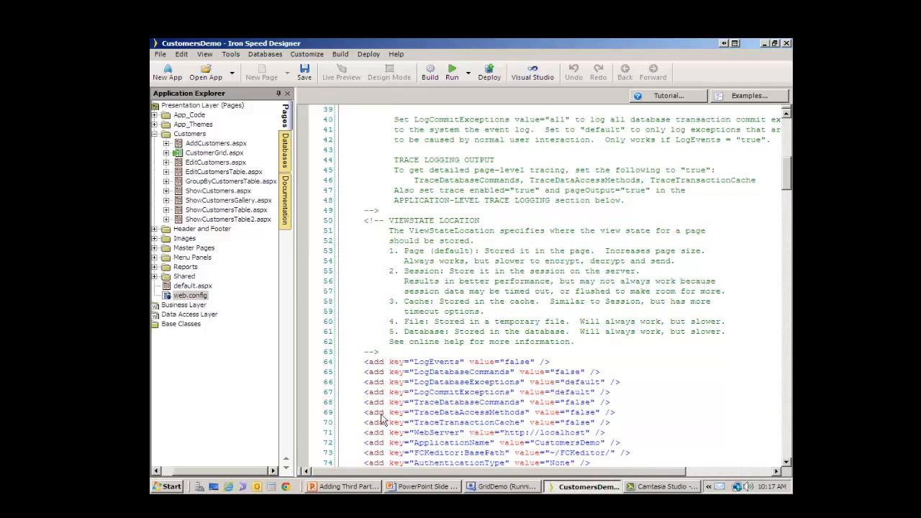
scroll(403, 421, "up", 3)
scroll(407, 418, "up", 3)
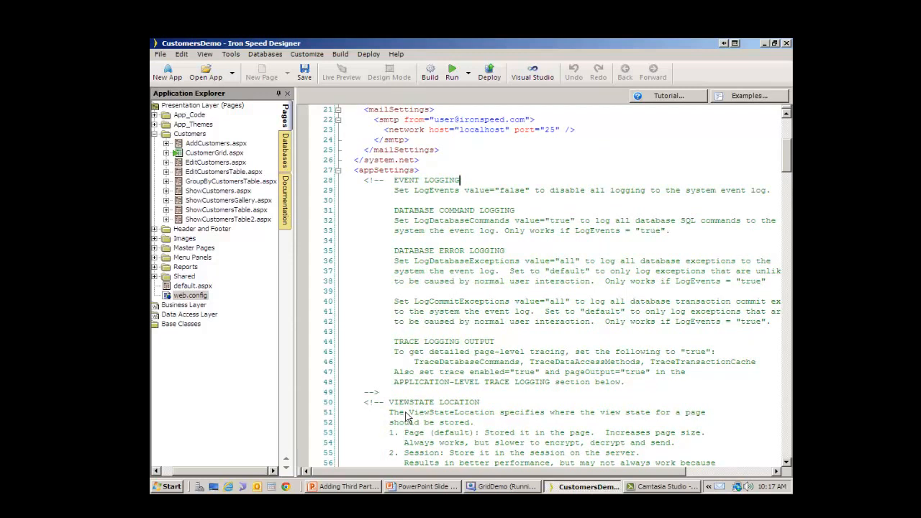
double_click(189, 155)
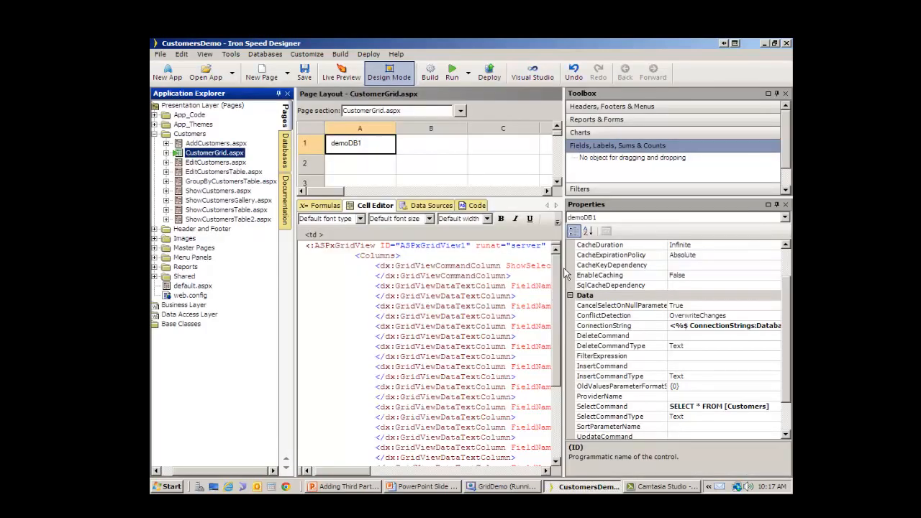
left_click_drag(565, 276, 716, 260)
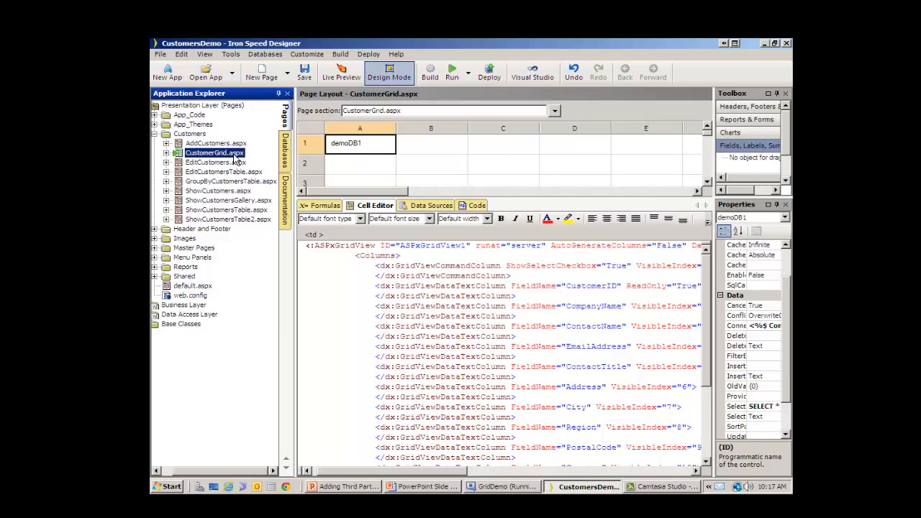
right_click(237, 158)
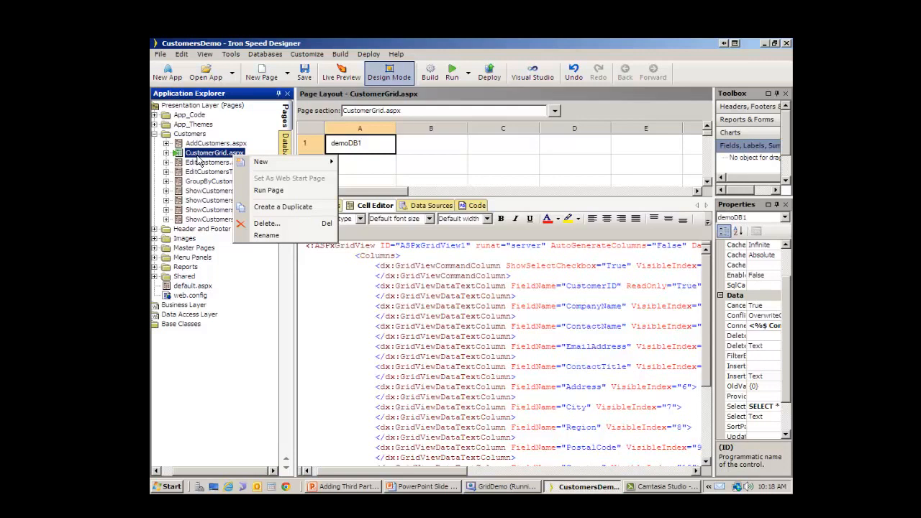
mouse_move(260, 162)
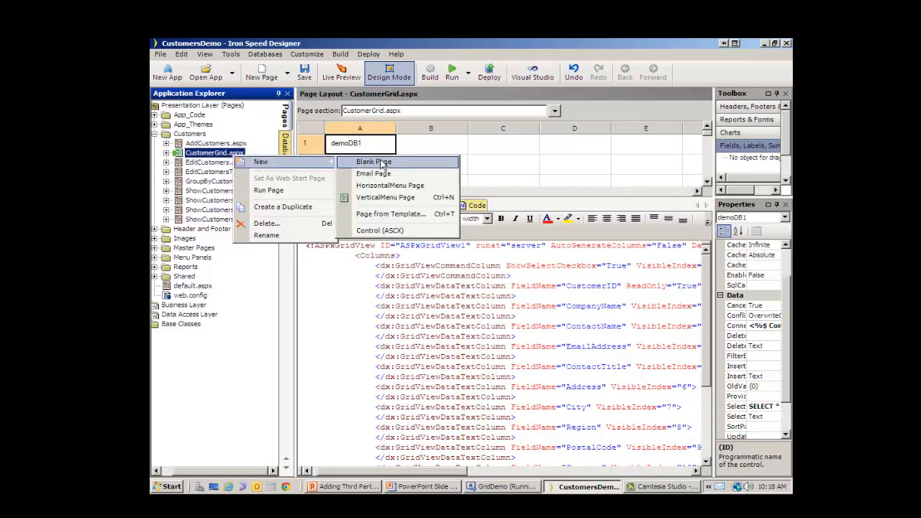
left_click(383, 163)
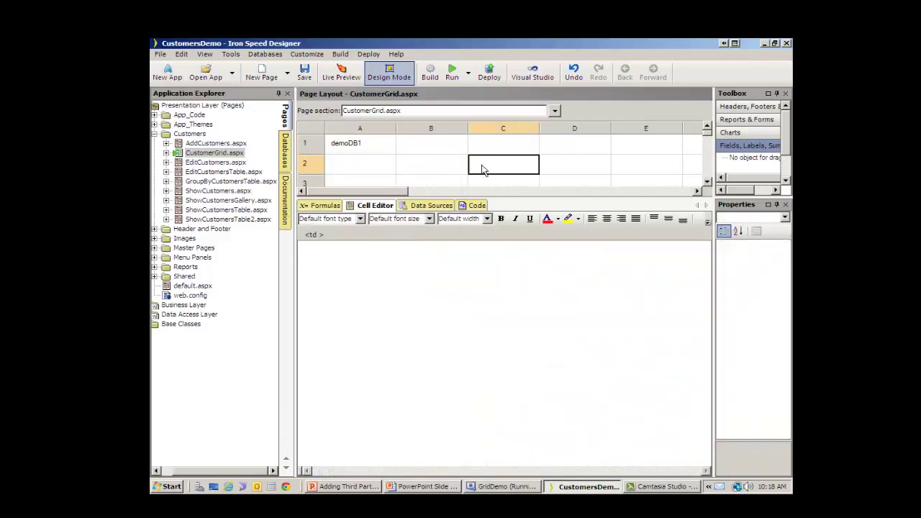
left_click(353, 142)
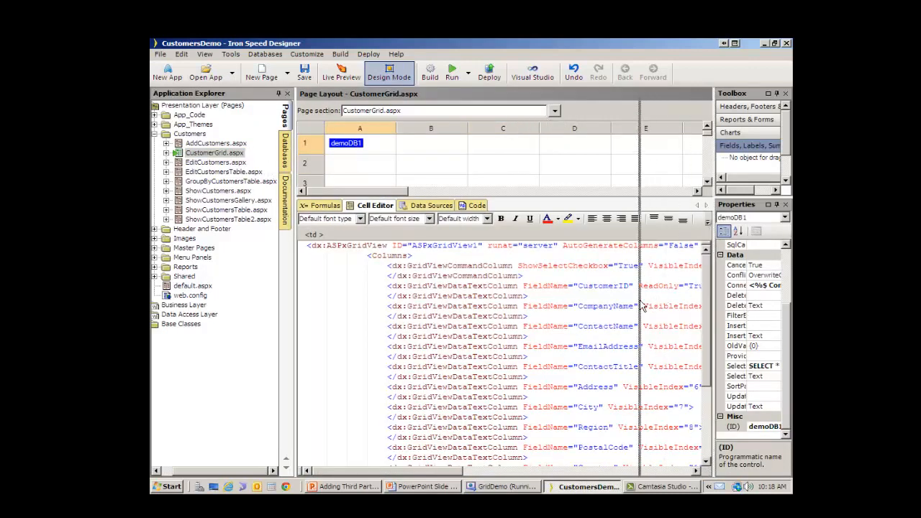
scroll(784, 331, "up", 3)
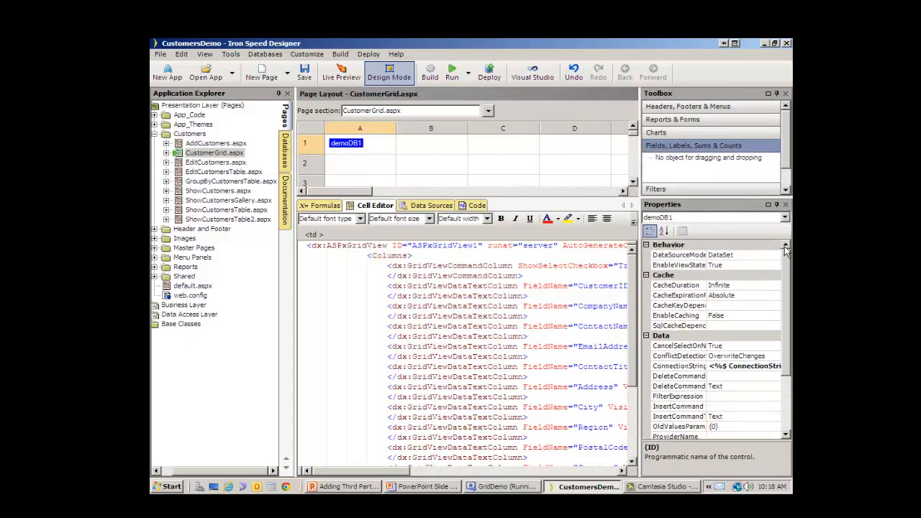
Step: Reach the CustomerGrid page's display settings holding the page title and master page
left_click(785, 217)
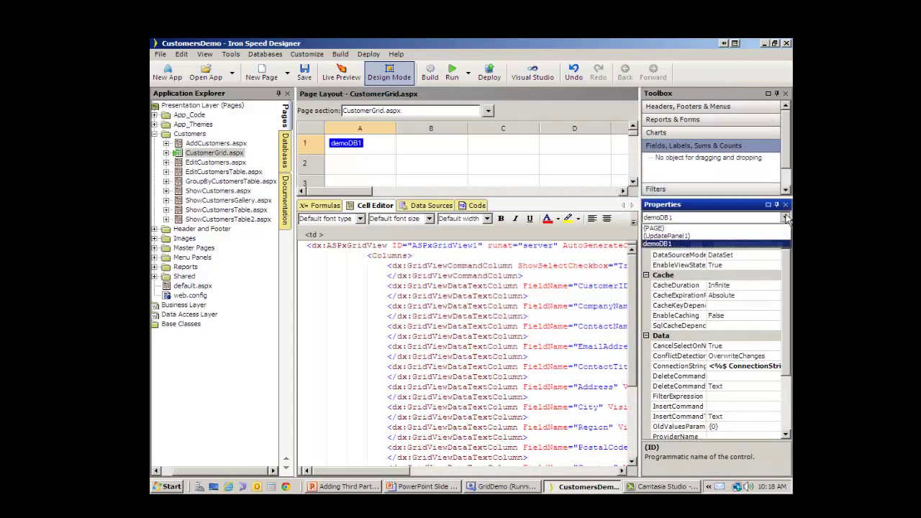
left_click(716, 228)
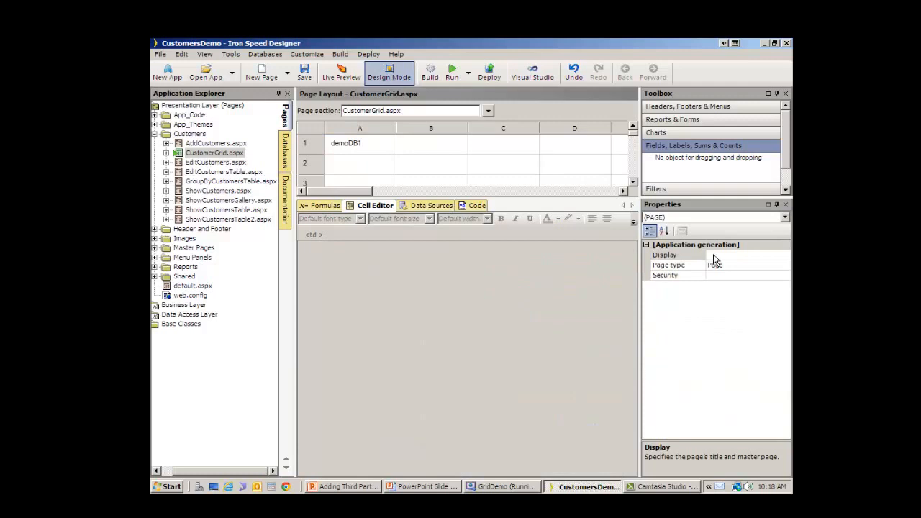
left_click(715, 256)
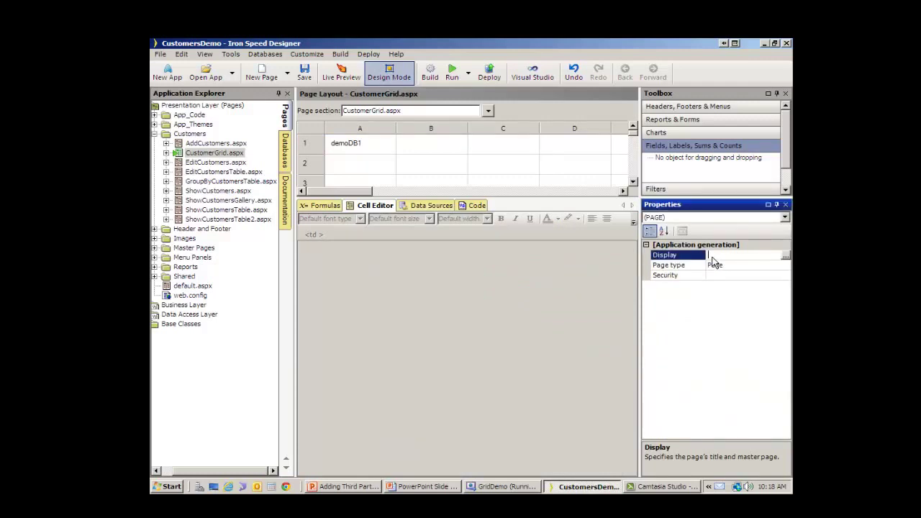
left_click(785, 256)
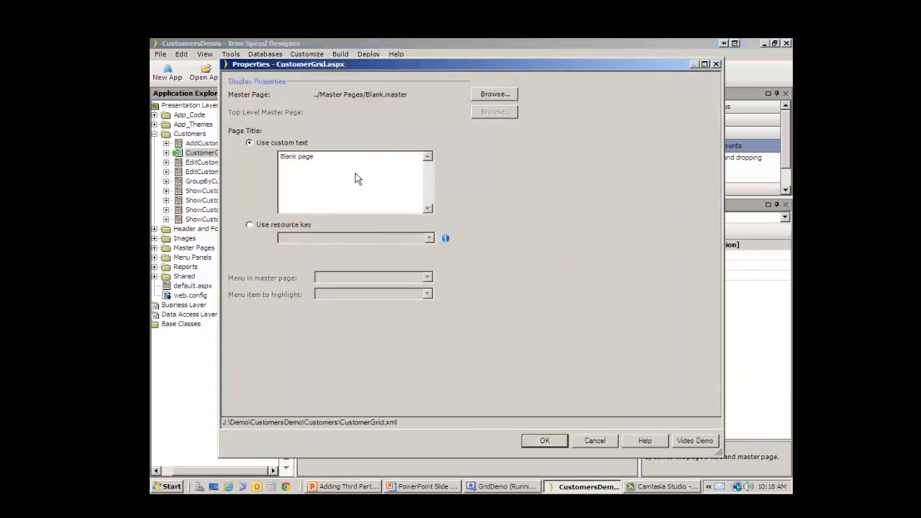
Step: Replace the 'Blank page' title with 'Custmer Demo Page' and confirm the properties
left_click_drag(314, 159, 242, 167)
key("BackSpace")
type("Custmer")
type(" Dem")
type("o Page")
left_click(562, 442)
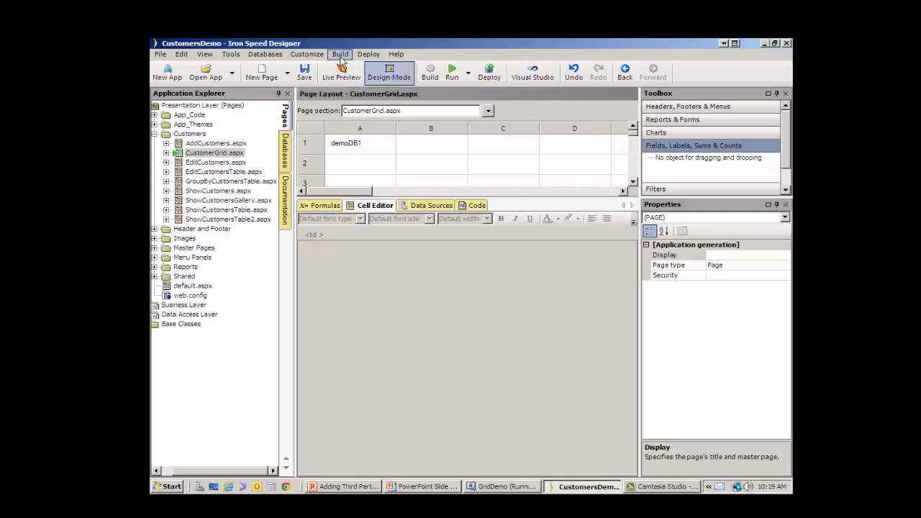
Step: Start a Live Preview of CustomerGrid.aspx showing real customer rows, page 1 of 10
left_click(340, 56)
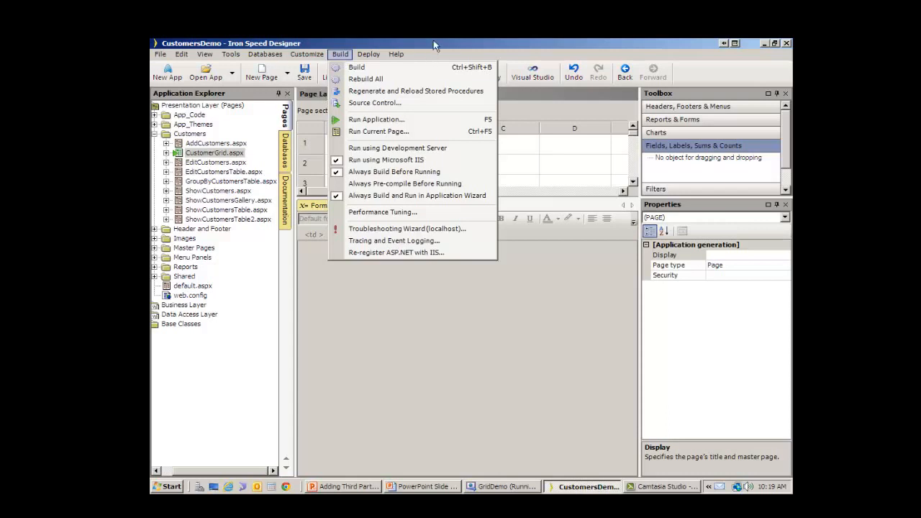
left_click(330, 90)
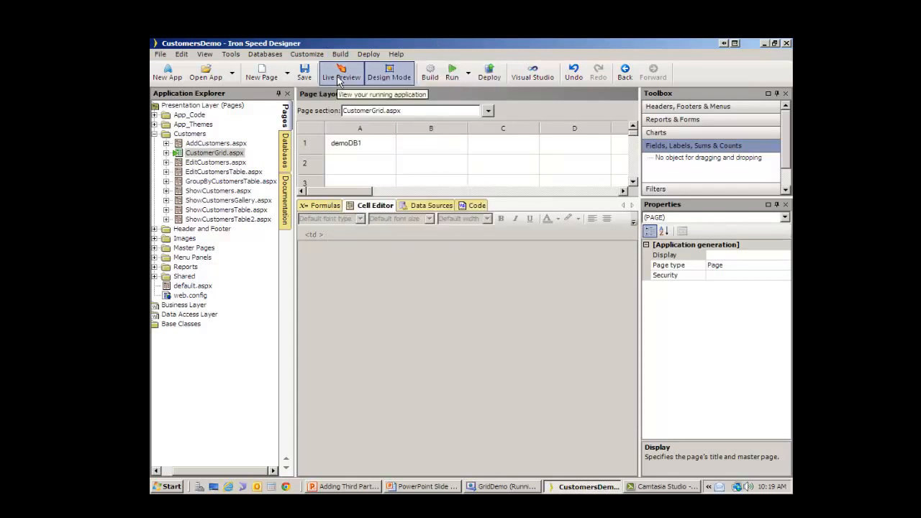
left_click(339, 77)
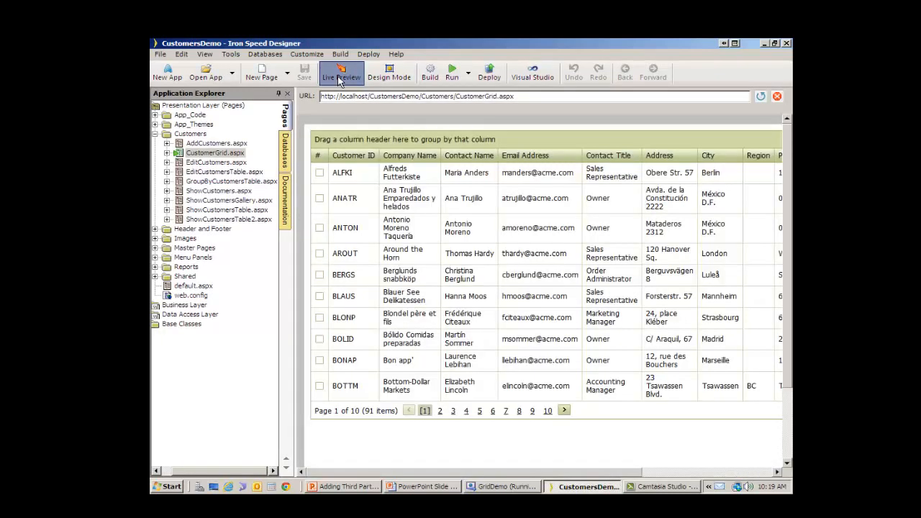
mouse_move(445, 473)
left_mouse_down()
mouse_move(536, 486)
mouse_move(441, 482)
left_mouse_up()
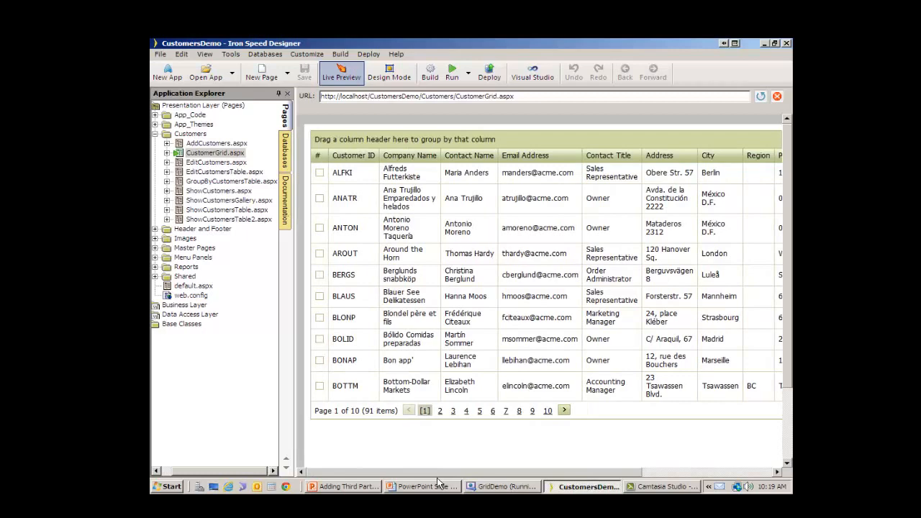
mouse_move(437, 474)
left_mouse_down()
mouse_move(671, 482)
mouse_move(351, 152)
left_mouse_up()
left_click_drag(350, 152, 342, 139)
left_click_drag(339, 140, 339, 143)
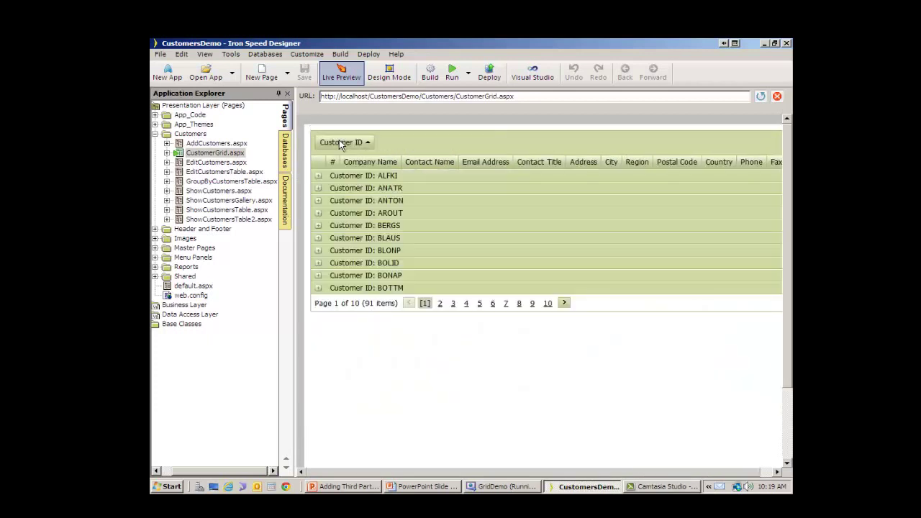
left_click(319, 176)
left_click(318, 176)
left_click_drag(338, 141, 359, 168)
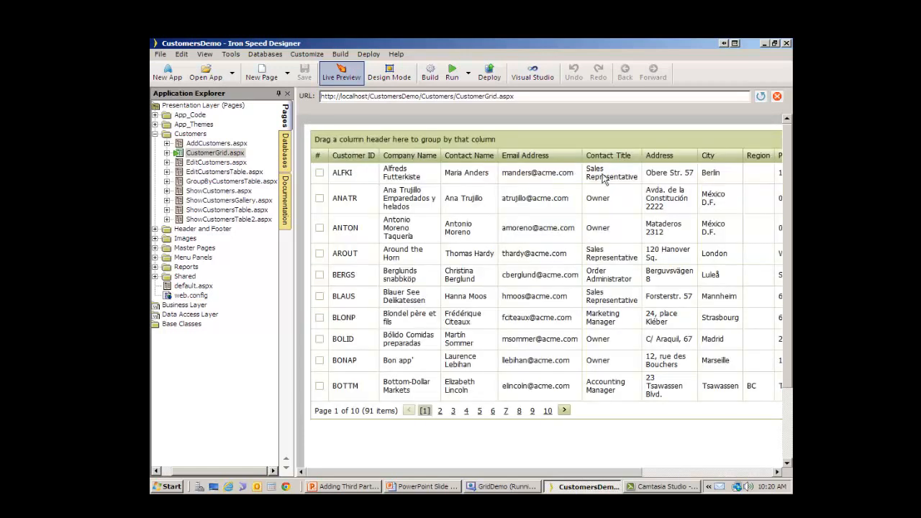
mouse_move(534, 155)
left_mouse_down()
mouse_move(346, 149)
mouse_move(362, 141)
left_mouse_up()
left_click(318, 177)
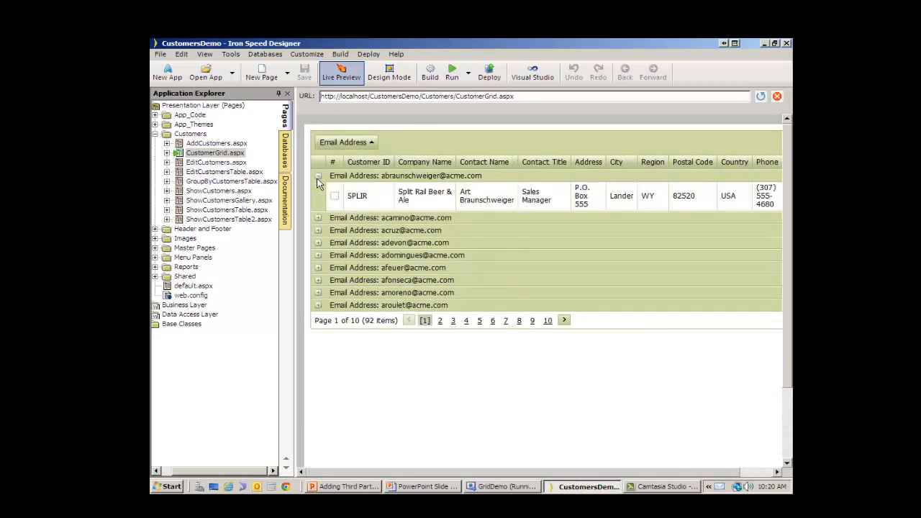
left_click(318, 177)
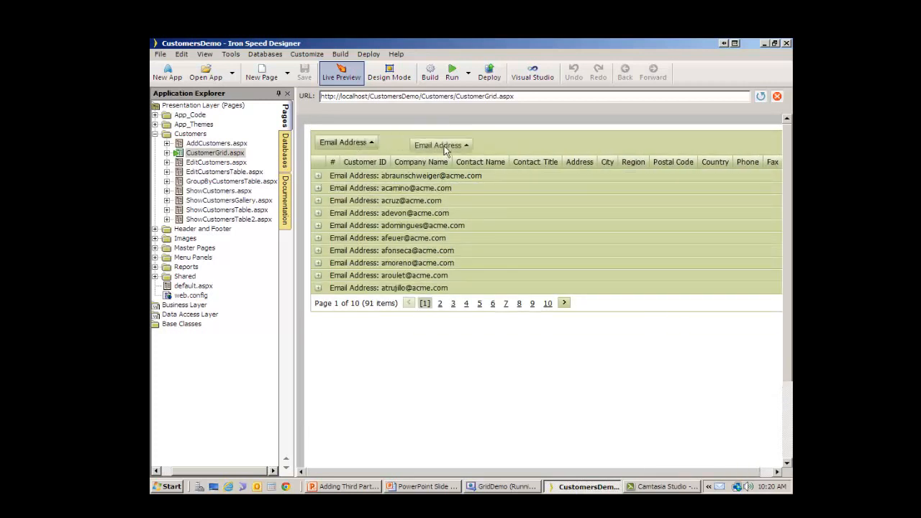
left_click_drag(362, 143, 507, 155)
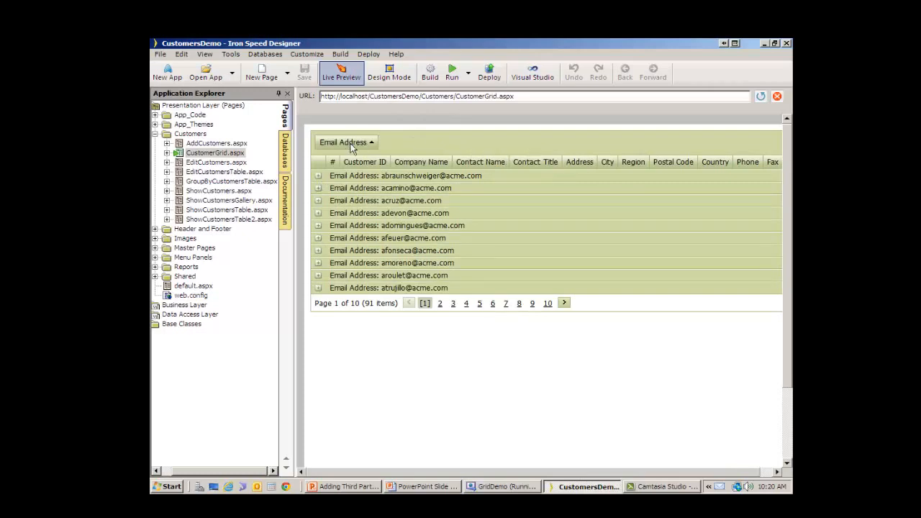
left_click_drag(353, 142, 509, 170)
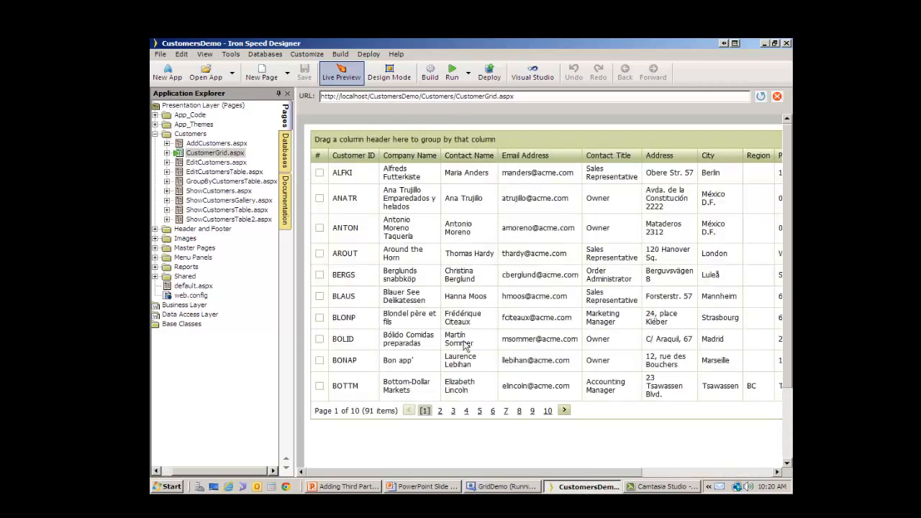
mouse_move(491, 472)
left_mouse_down()
mouse_move(655, 474)
mouse_move(364, 471)
left_mouse_up()
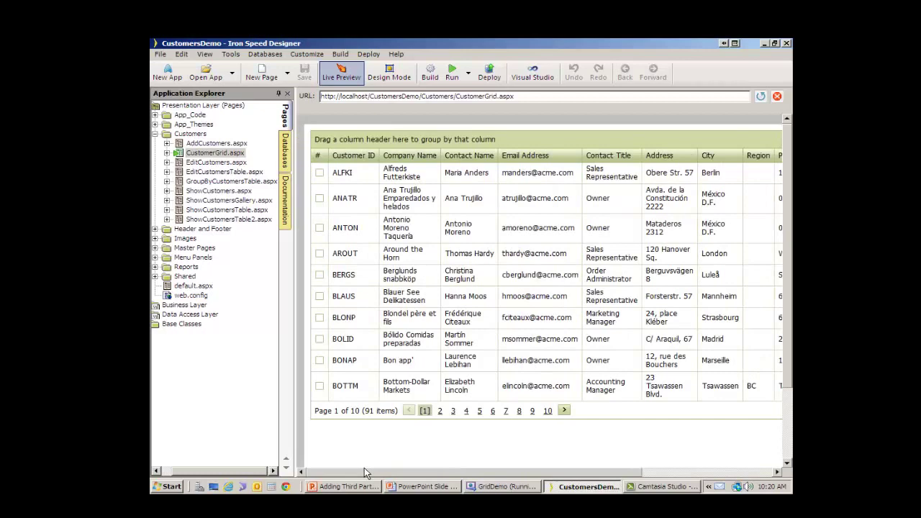
Step: Page the previewed customer grid forward through pages 2 to 9 of 10
left_click(440, 412)
left_click(453, 437)
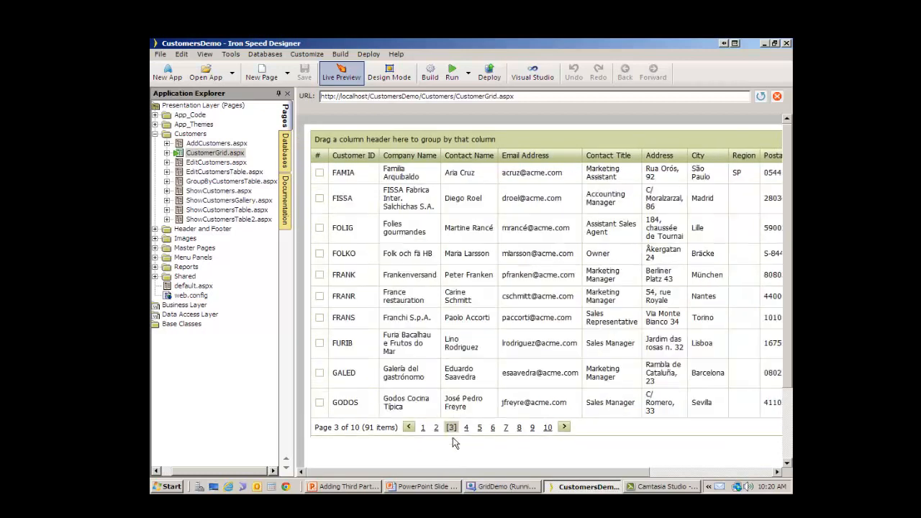
left_click(466, 429)
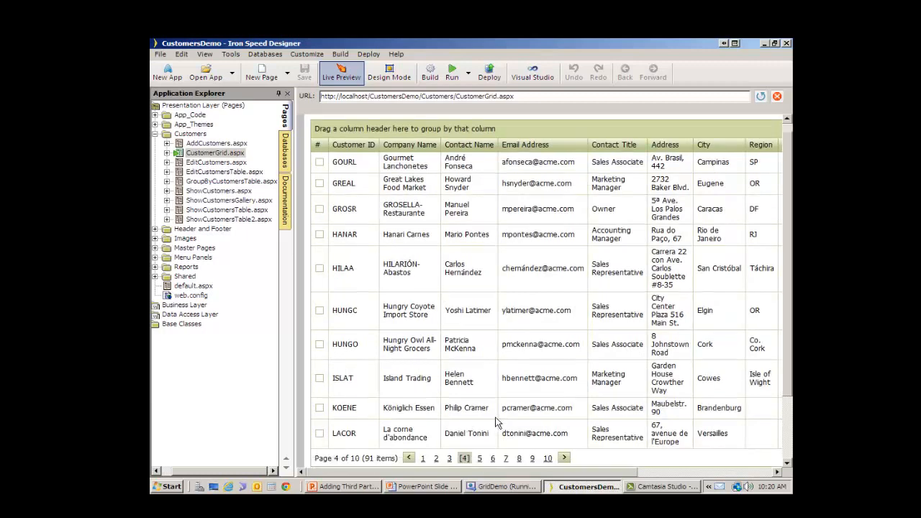
scroll(492, 403, "down", 3)
left_click(479, 376)
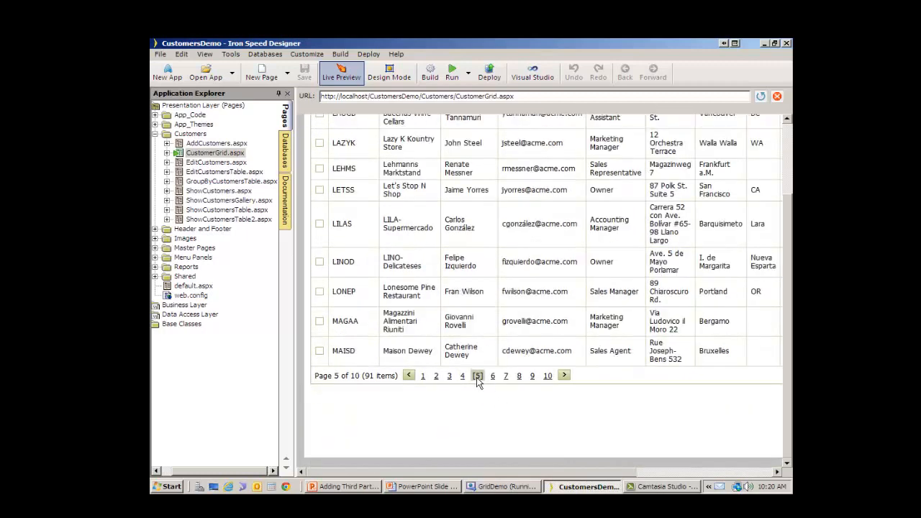
left_click(493, 376)
left_click(507, 321)
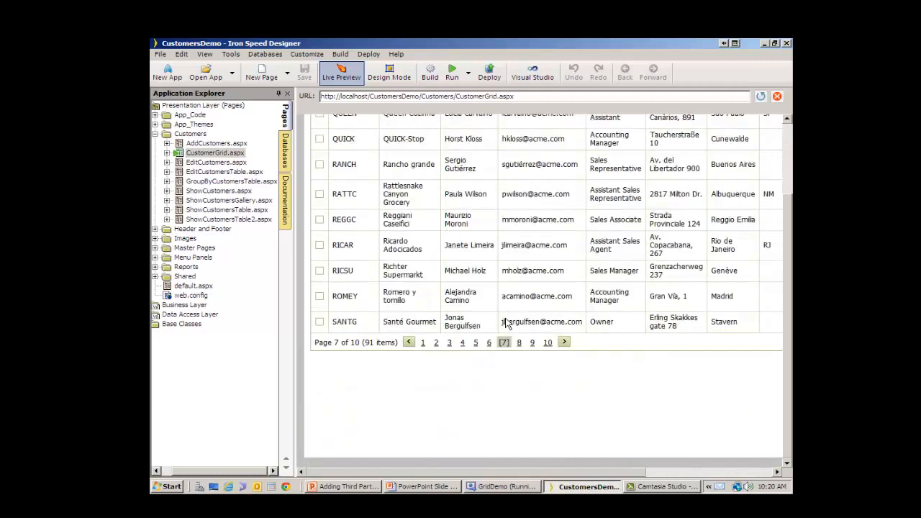
left_click(520, 343)
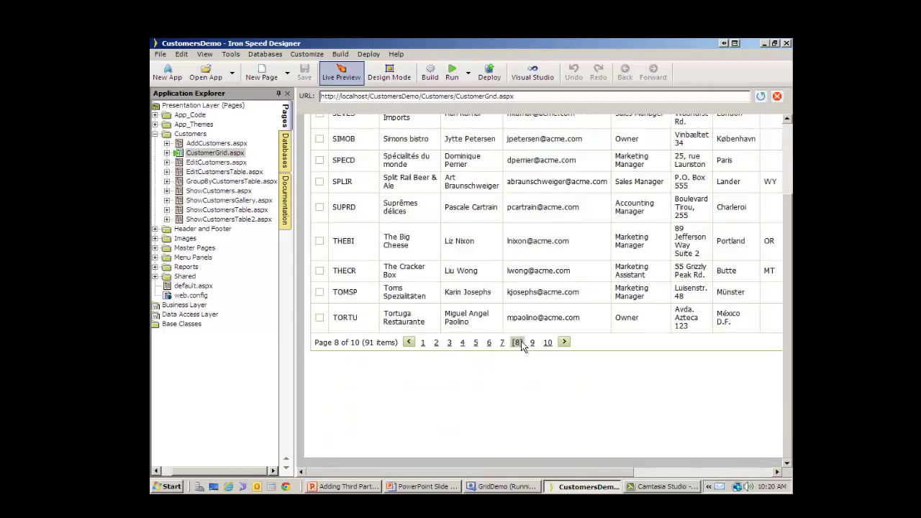
left_click(565, 343)
scroll(440, 468, "up", 2)
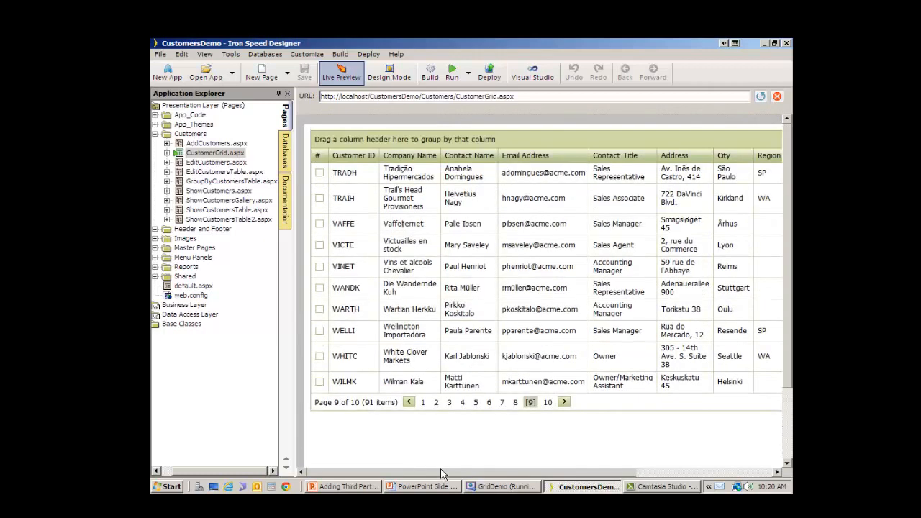
Step: Run the application so CustomerGrid opens in Chrome titled 'Custmer Demo Page'
right_click(191, 157)
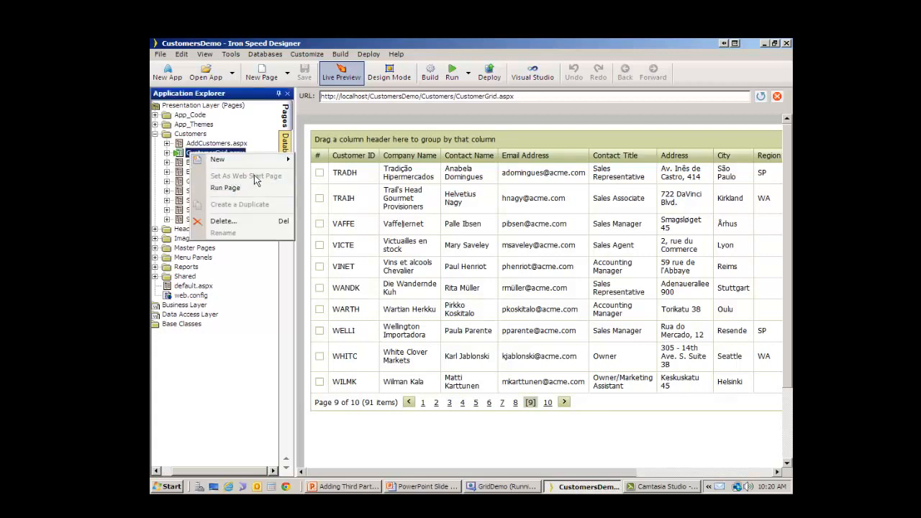
left_click(412, 119)
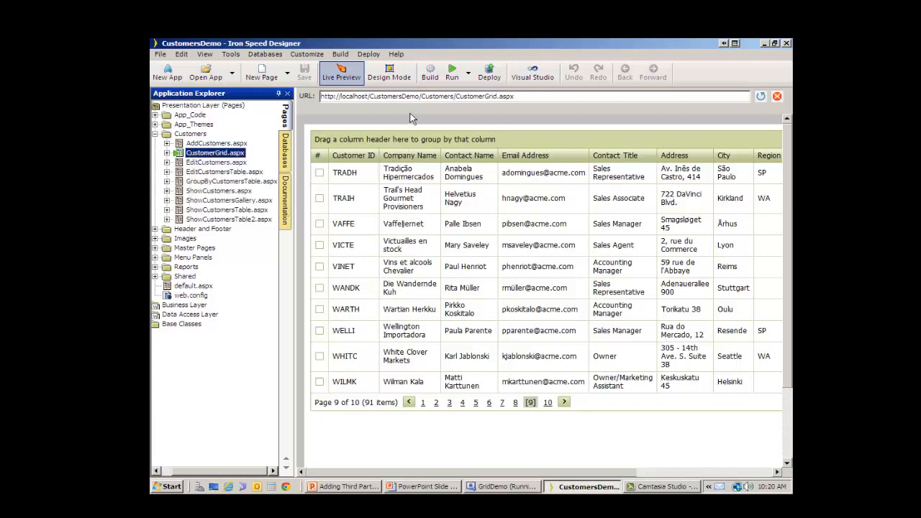
left_click(451, 75)
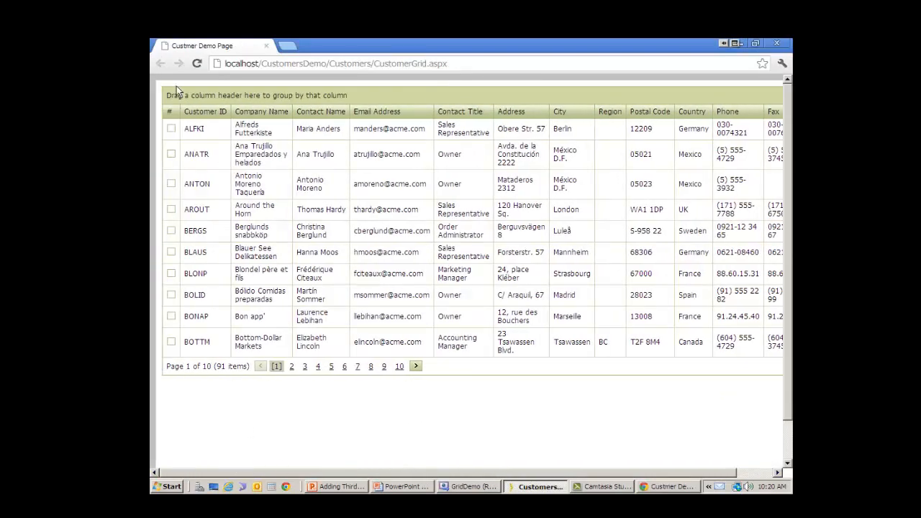
Step: Show page 2 of 10 in the browser's customer grid, listing BSBEV to ERNSH
left_click(291, 369)
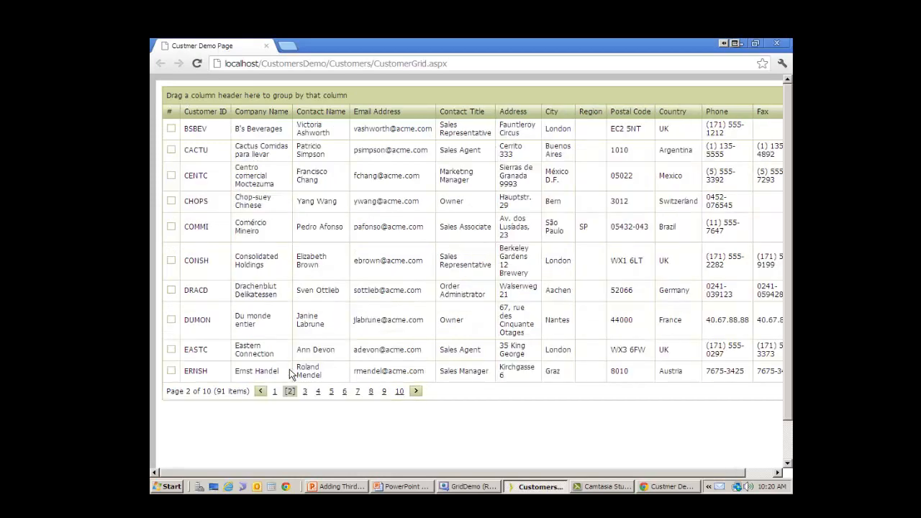